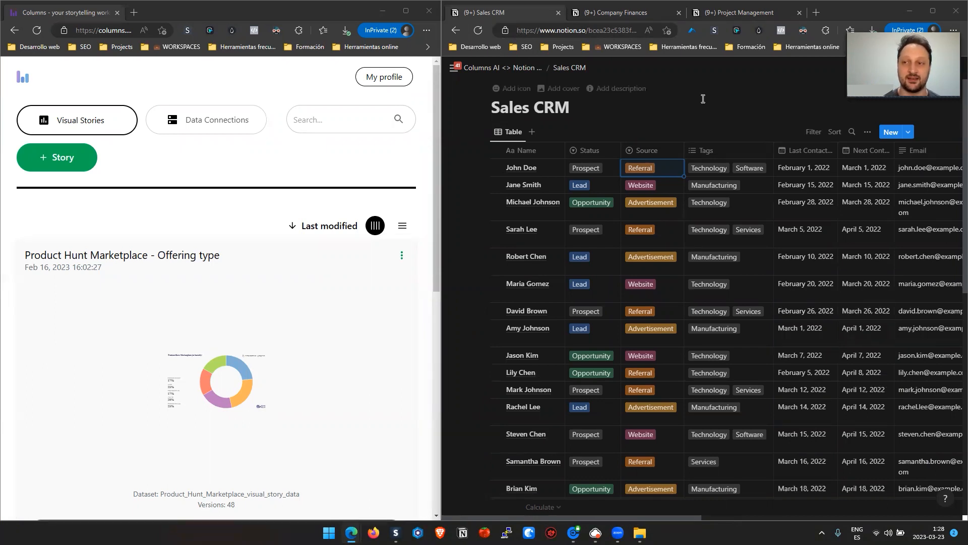
- Preview the donut chart of the Product Hunt Marketplace - Offering type story
left_click(236, 373)
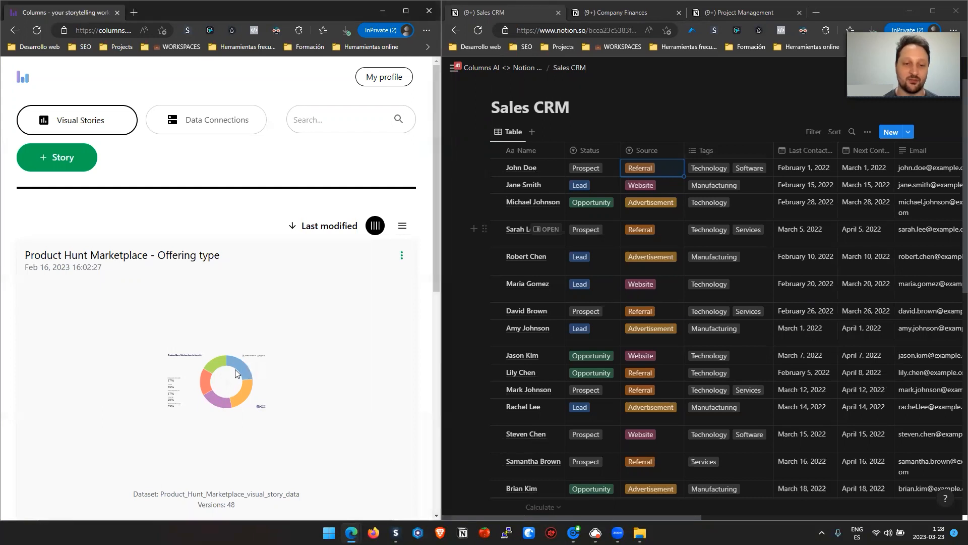
left_click(235, 373)
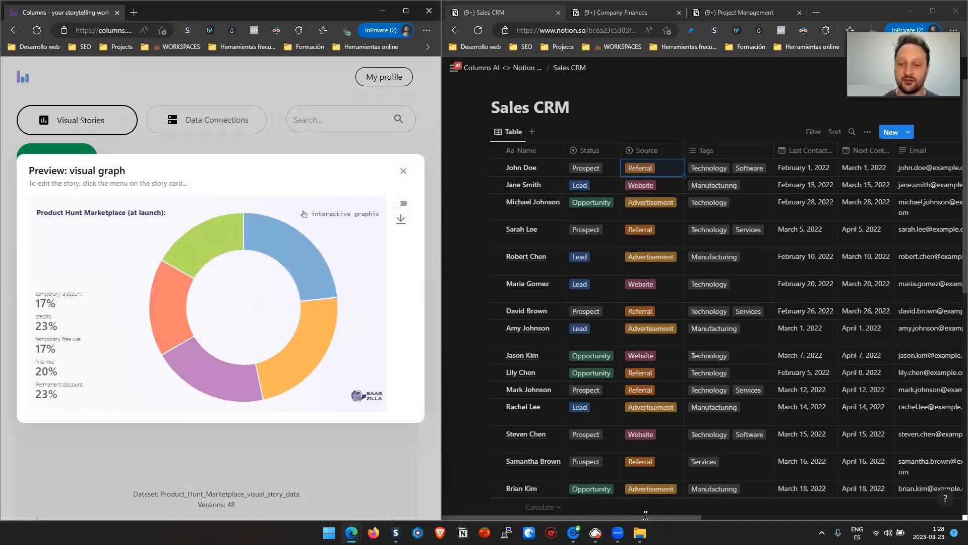
- Look through the columns of the Sales CRM database in Notion, then open the Project Management database
left_click_drag(646, 517, 817, 489)
scroll(734, 483, "left", 5)
scroll(737, 371, "down", 8)
scroll(656, 428, "left", 3)
scroll(645, 404, "up", 5)
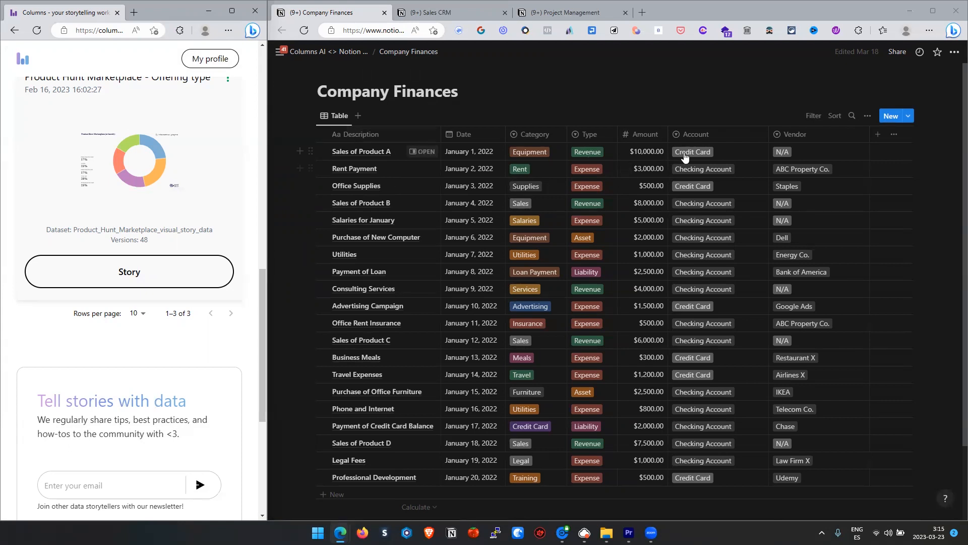
left_click(439, 12)
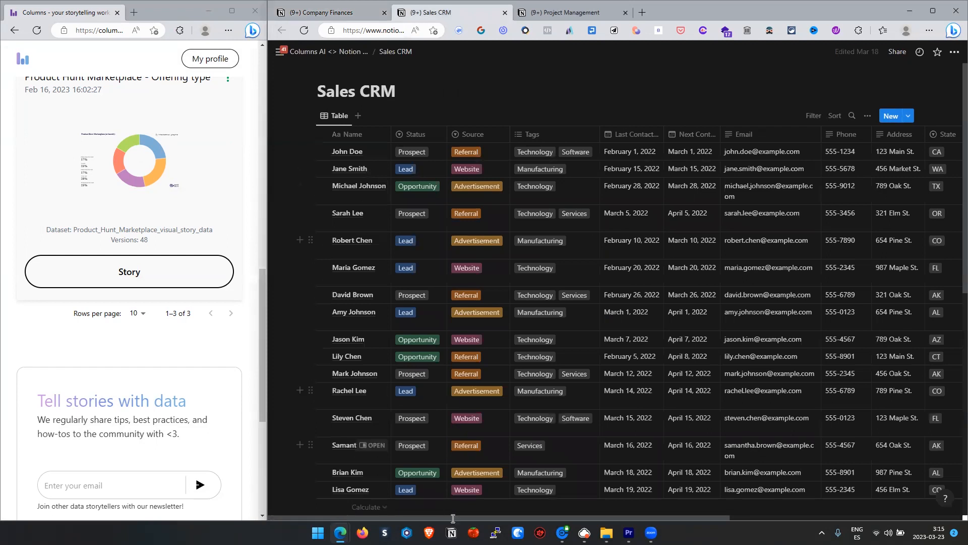
left_click_drag(518, 517, 666, 516)
left_click(565, 12)
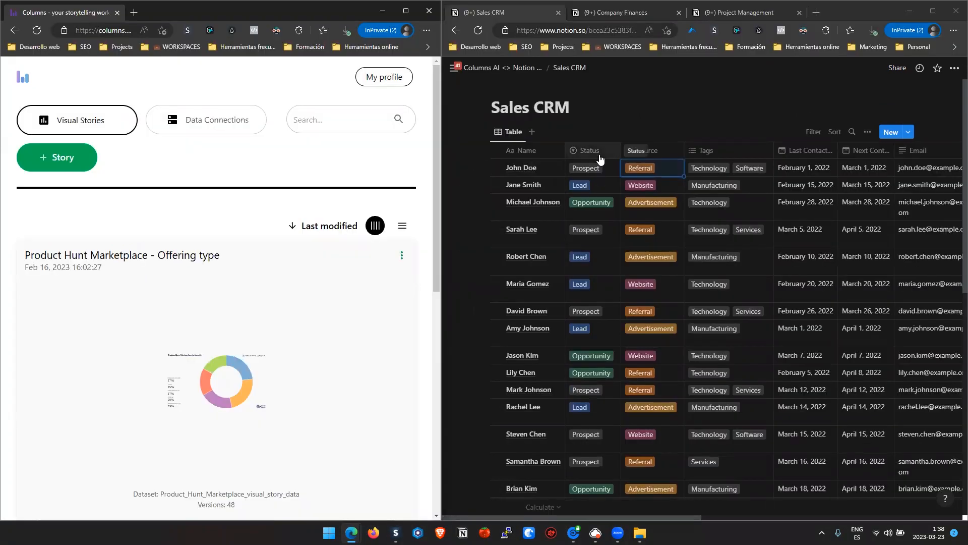
- Show the Status options of the first Sales CRM record without changing its value
left_click(600, 151)
left_click(604, 170)
left_click(605, 170)
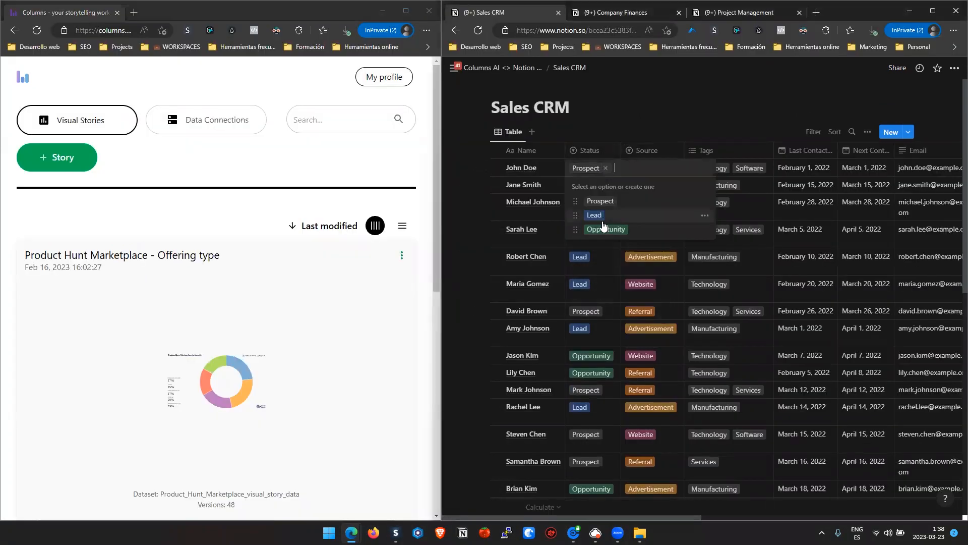
left_click(625, 249)
left_click(656, 169)
key("Escape")
- Show the State options of the first Sales CRM record, then return to the table's first columns
scroll(813, 499, "right", 3)
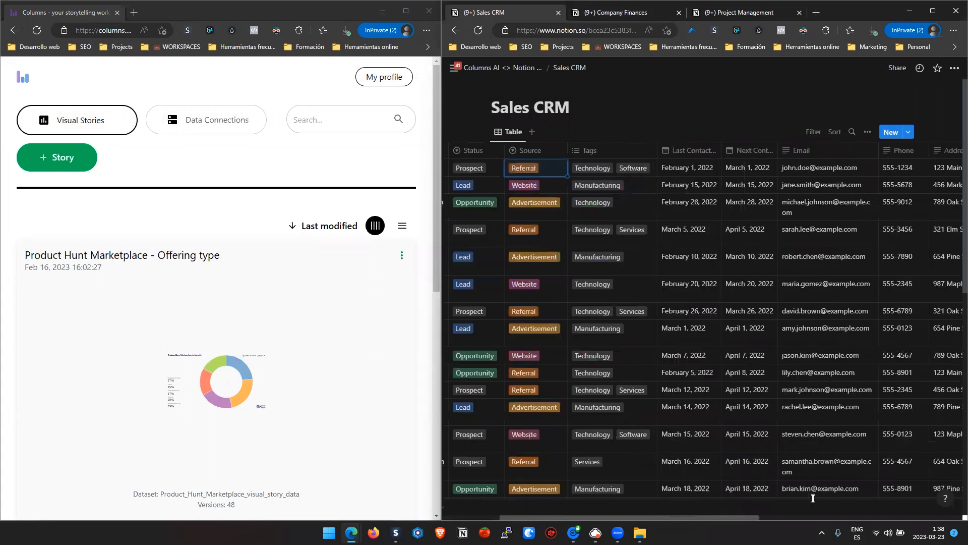
scroll(813, 498, "right", 6)
left_click(794, 172)
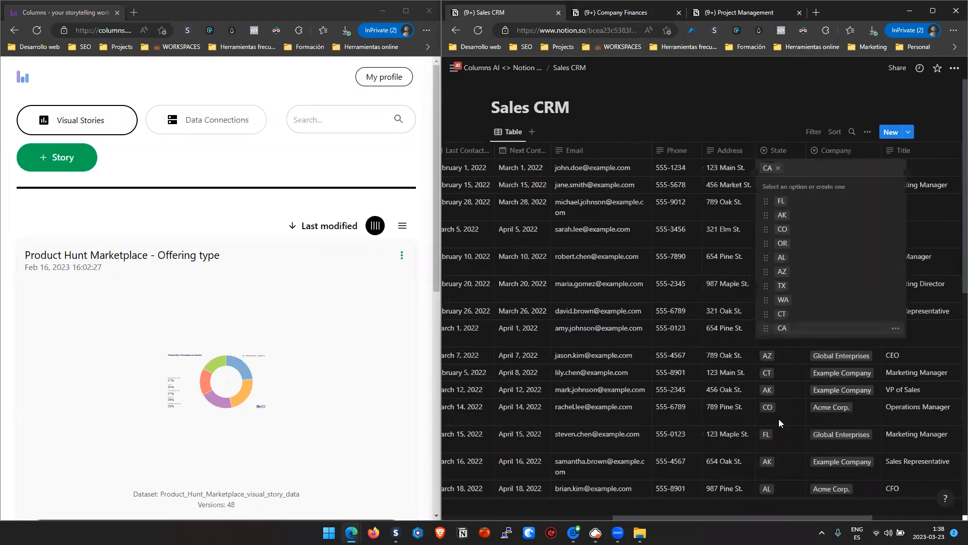
key("Escape")
left_click_drag(785, 517, 613, 517)
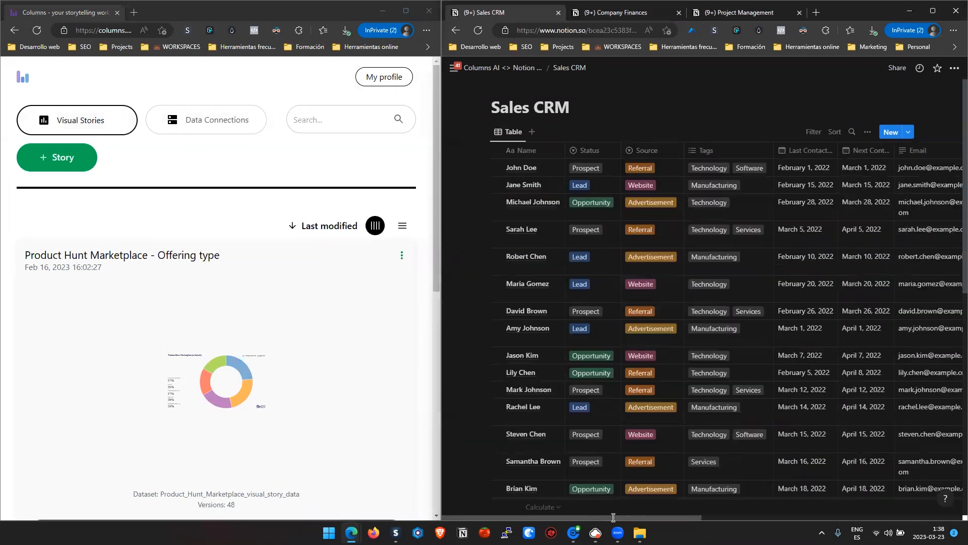
- Open the data connections in Columns and check which Notion databases can be picked for a new connection, without connecting one
left_click_drag(442, 212, 460, 212)
left_click(216, 130)
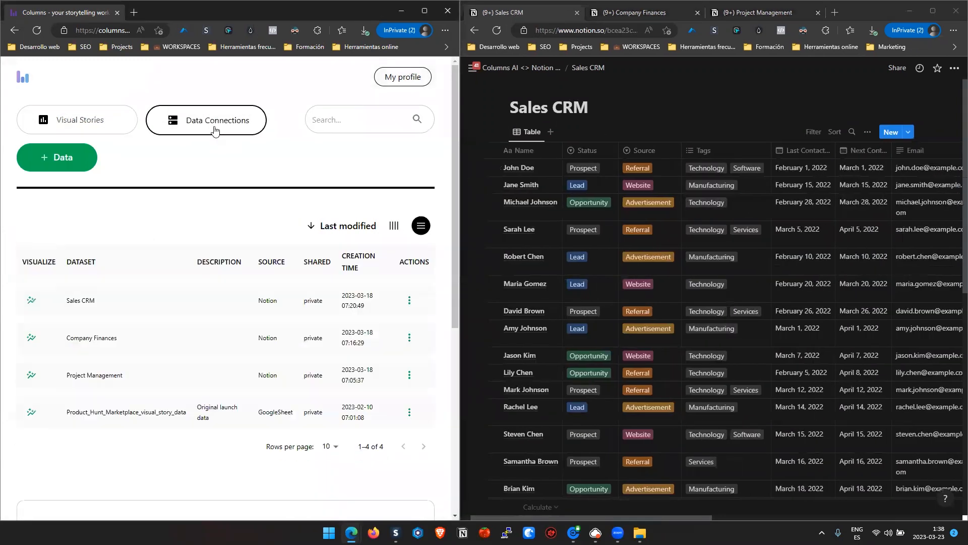
left_click(63, 158)
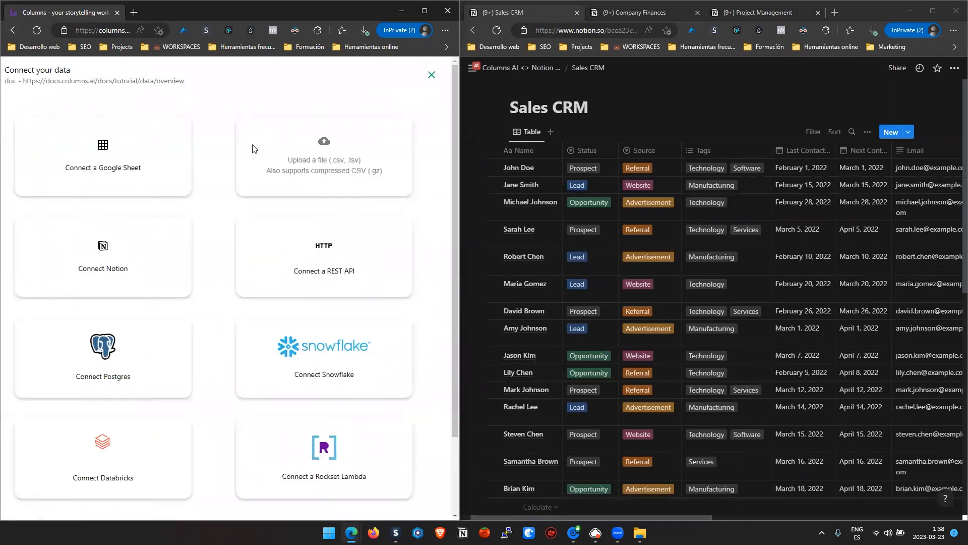
left_click(137, 259)
left_click(33, 264)
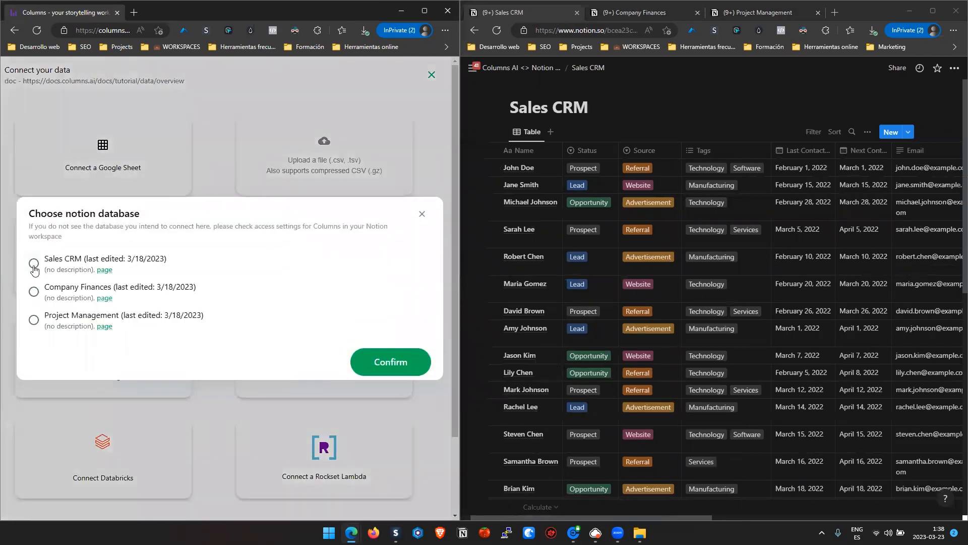
left_click(33, 292)
left_click(34, 320)
left_click(33, 291)
left_click(432, 75)
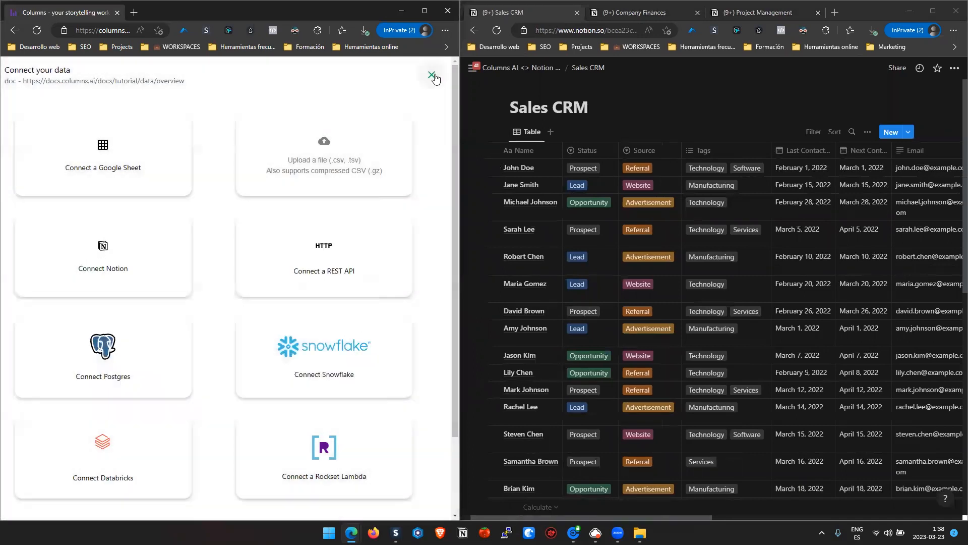
left_click(432, 76)
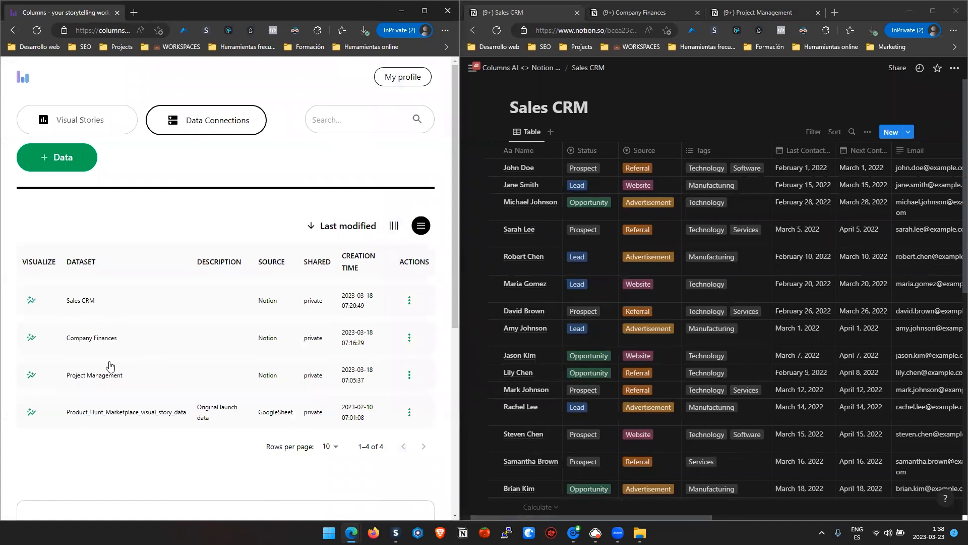
- Start a new visual story from the Sales CRM dataset and widen the Columns window
left_click(33, 302)
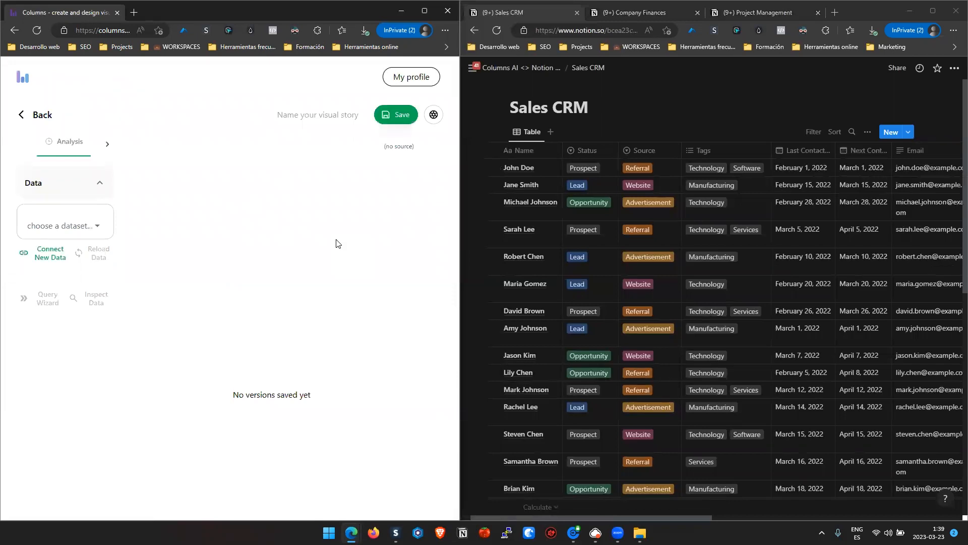
left_click_drag(456, 238, 577, 234)
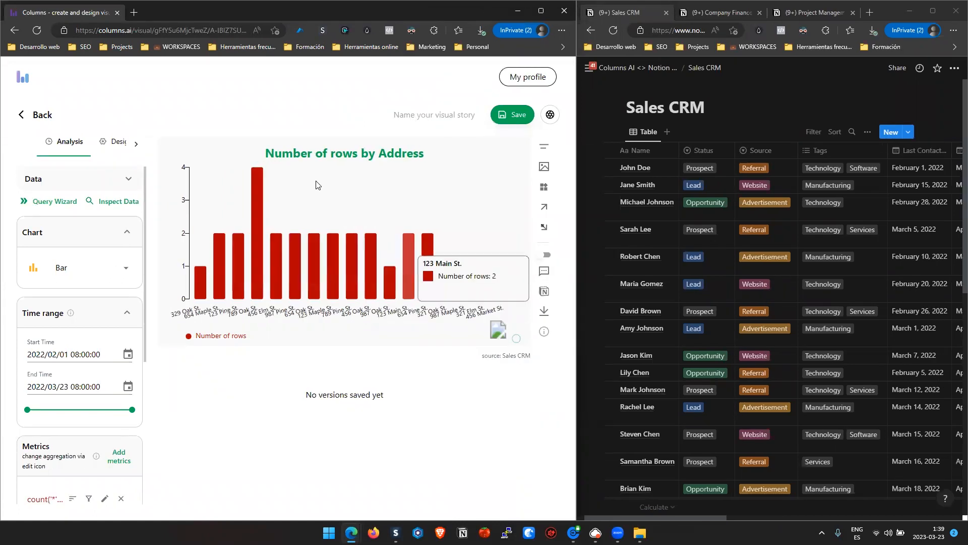
- Generate the recommended US map of the state-level number of rows and inspect the values of several states
left_click(56, 201)
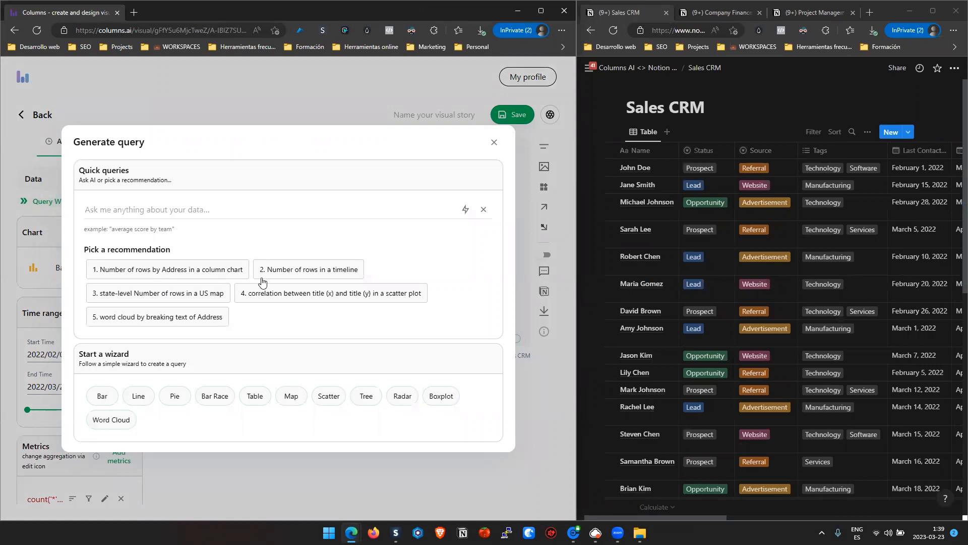
left_click(162, 297)
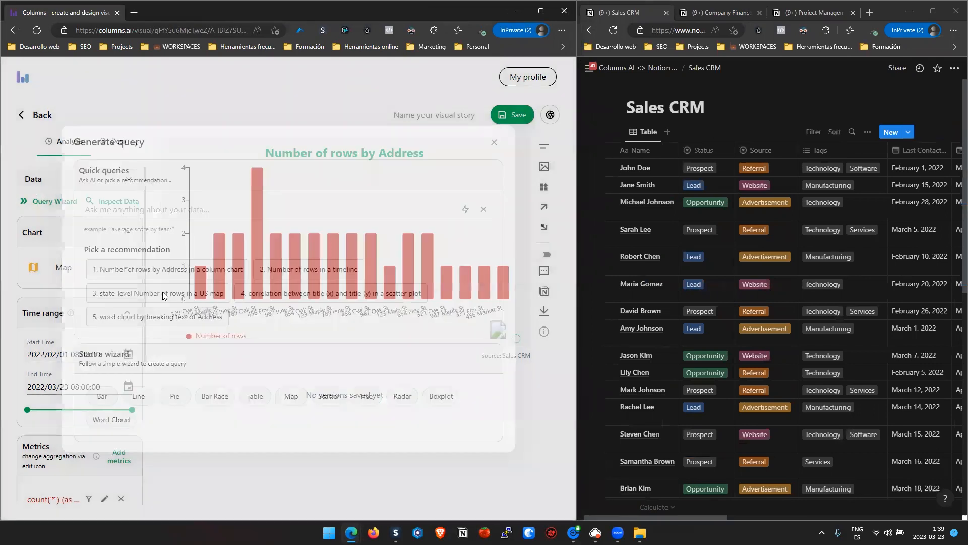
mouse_move(268, 192)
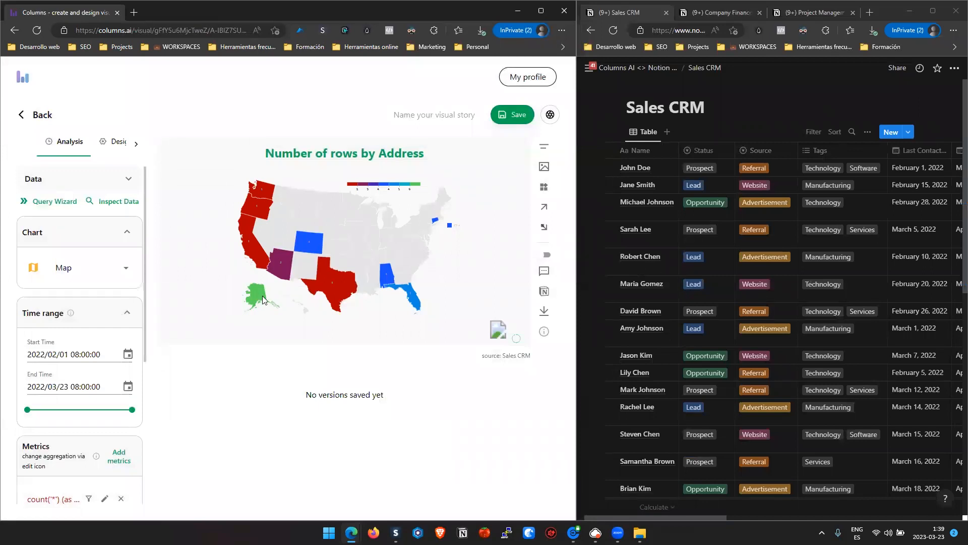
mouse_move(279, 268)
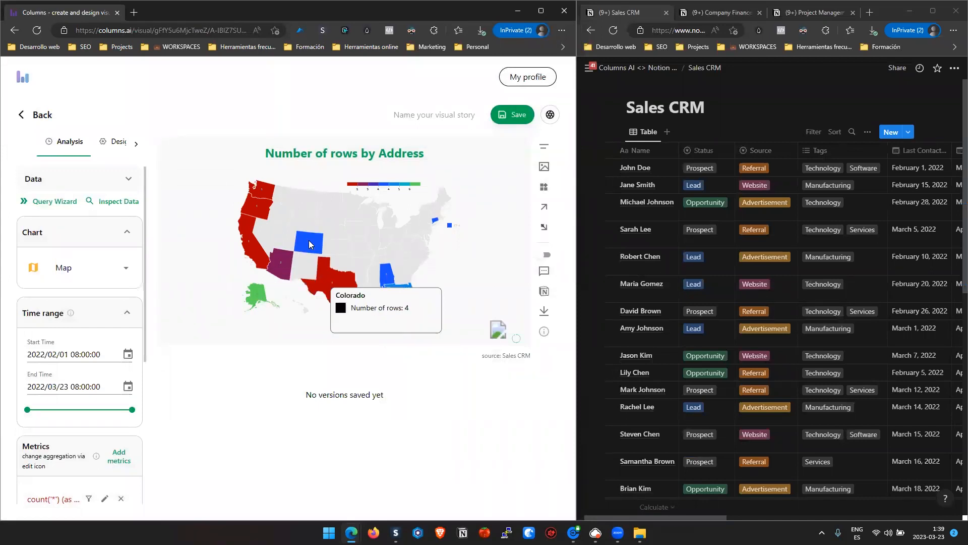
mouse_move(333, 291)
mouse_move(389, 284)
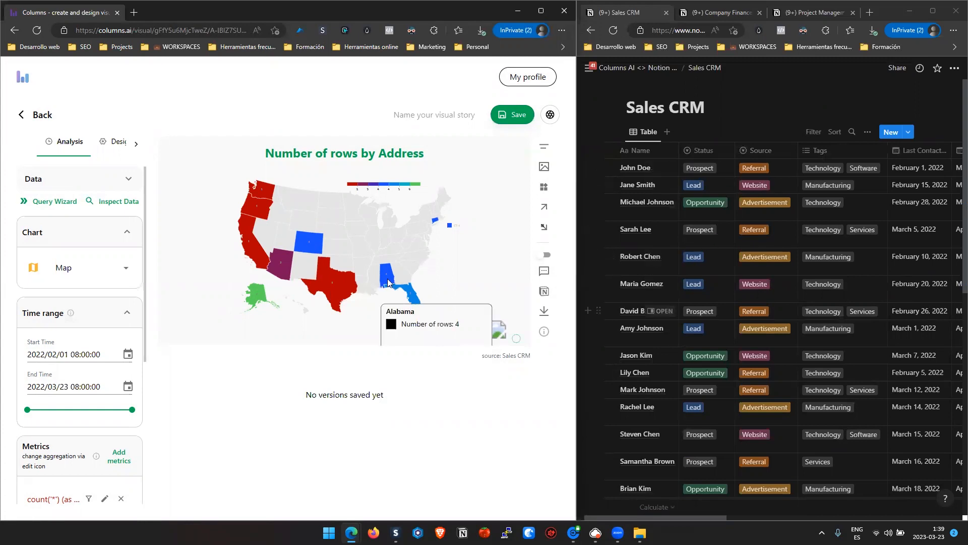
- Examine the State column of the Sales CRM table to compare its entries with the map
left_click(729, 520)
left_click_drag(728, 519, 870, 504)
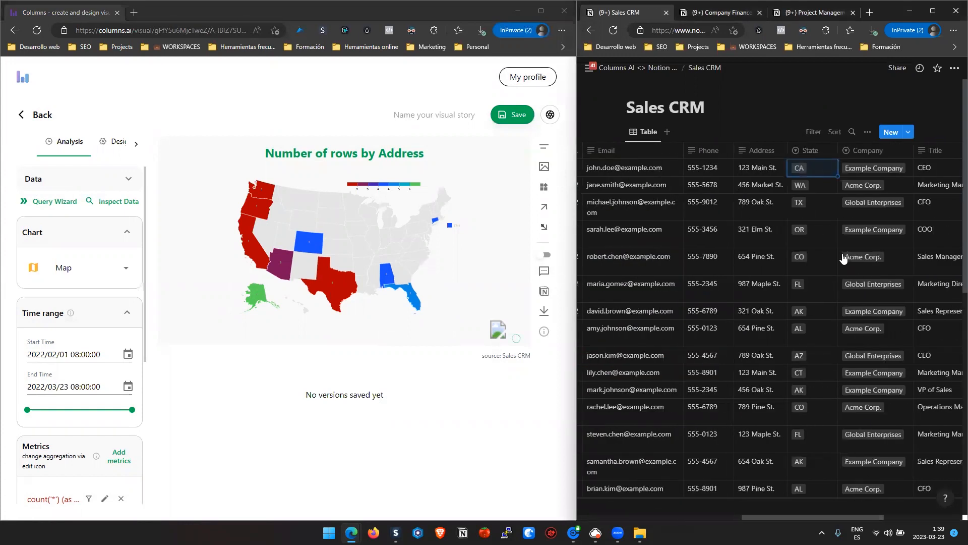
scroll(807, 303, "down", 6)
scroll(805, 300, "up", 8)
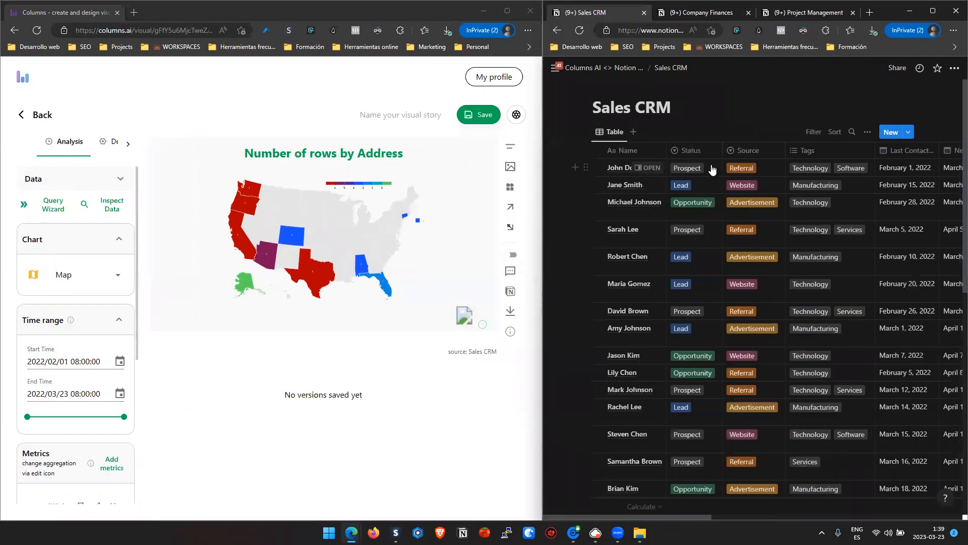
- Review the Status and Source choices available for the first Sales CRM record
left_click(712, 169)
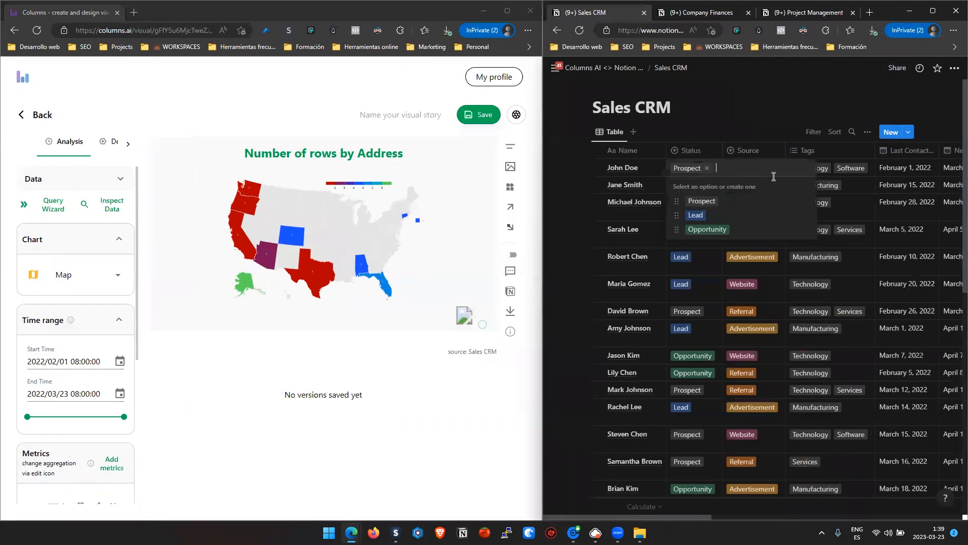
left_click(771, 142)
left_click(761, 169)
left_click(768, 129)
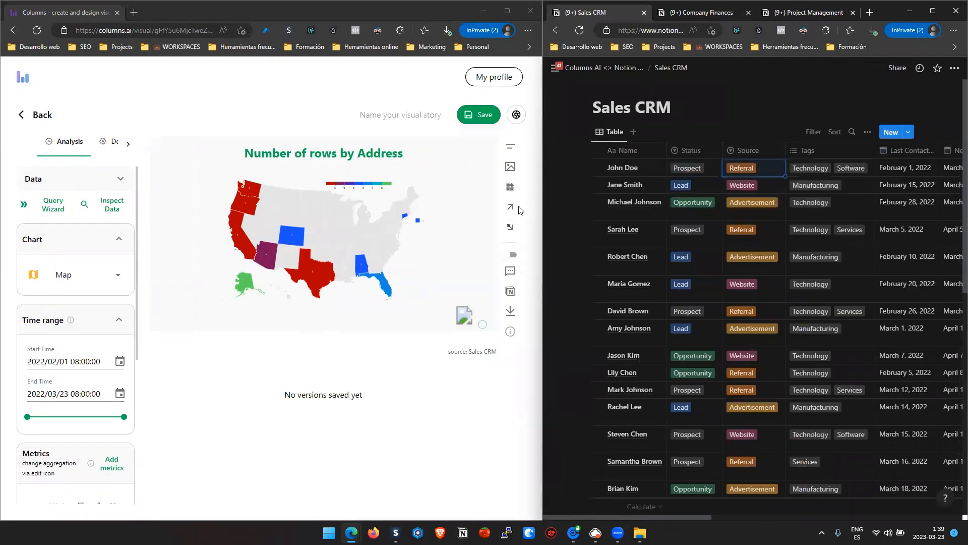
- Generate a chart with the Query Wizard from the question "number of referrals by source"
left_click(53, 204)
type("number of referrals by source")
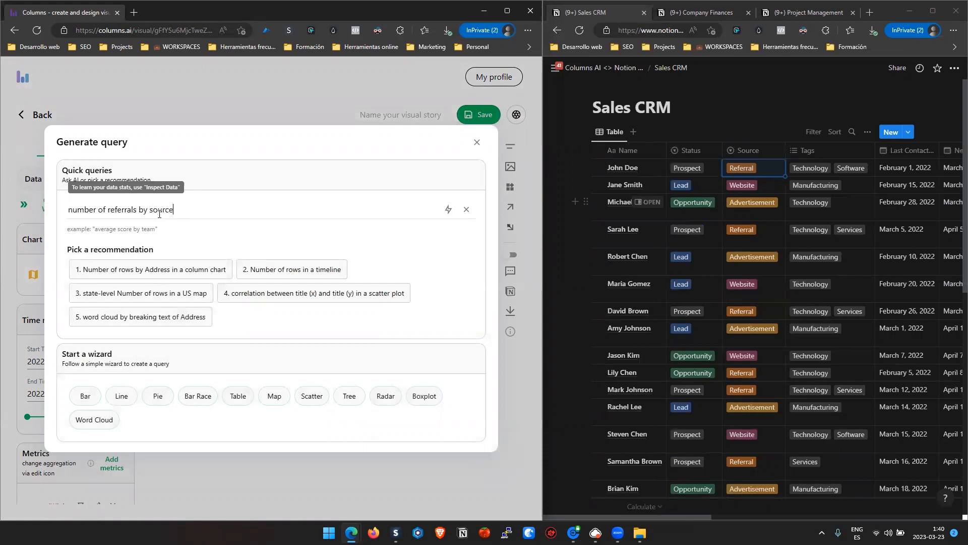
key("Return")
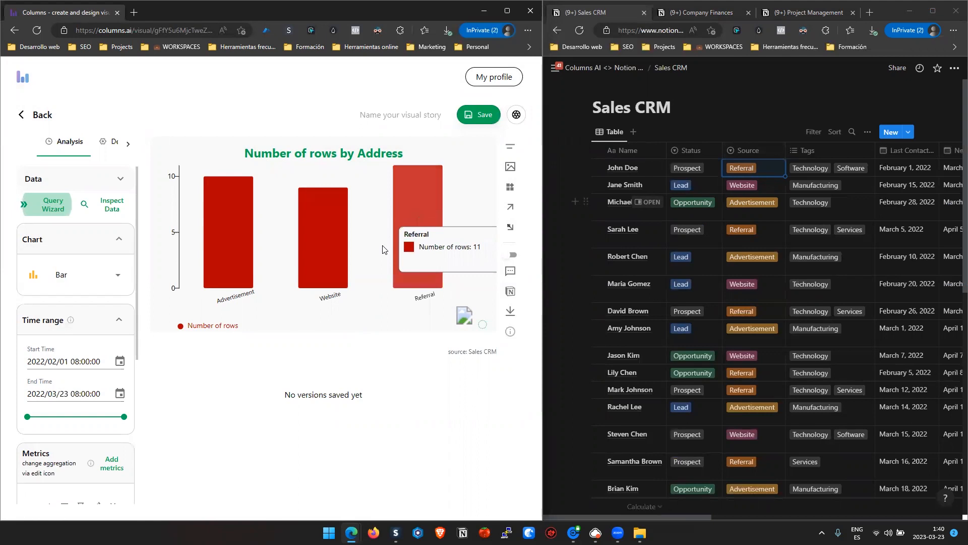
- Add a filter to the chart so that status equals Lead
scroll(101, 353, "down", 5)
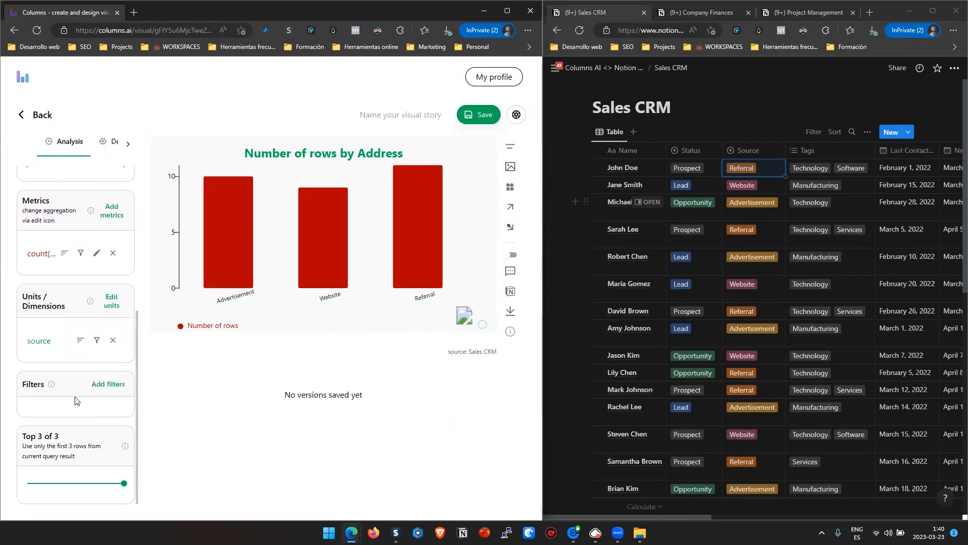
left_click(109, 386)
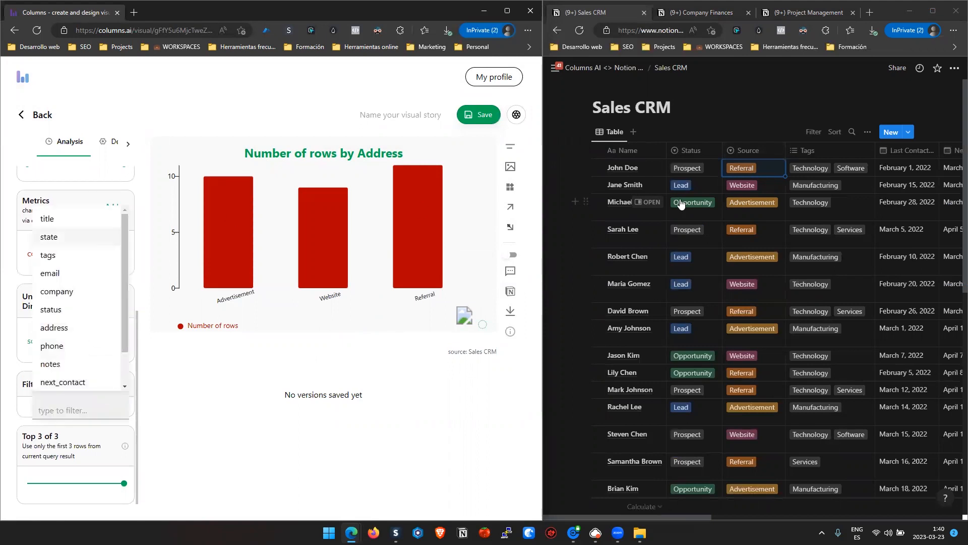
left_click(68, 310)
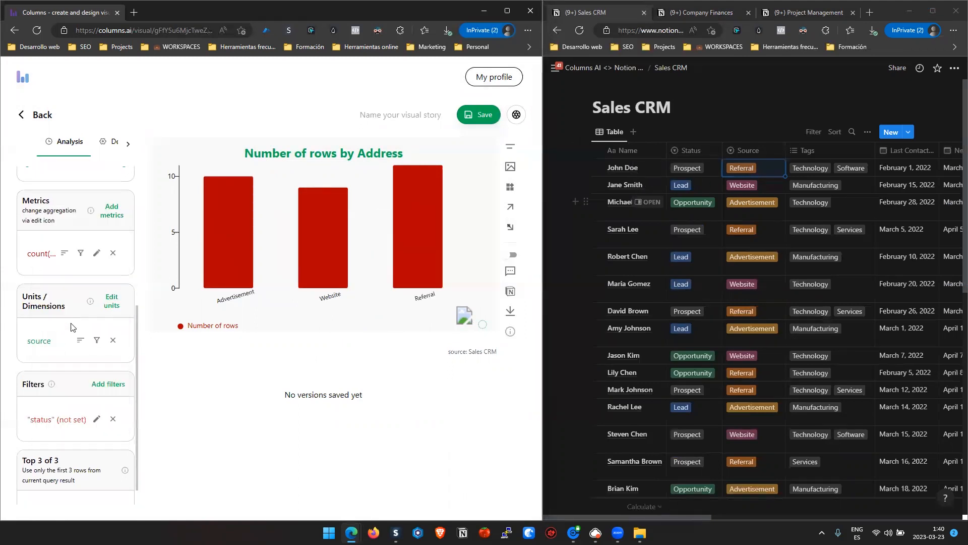
left_click(96, 420)
left_click(70, 390)
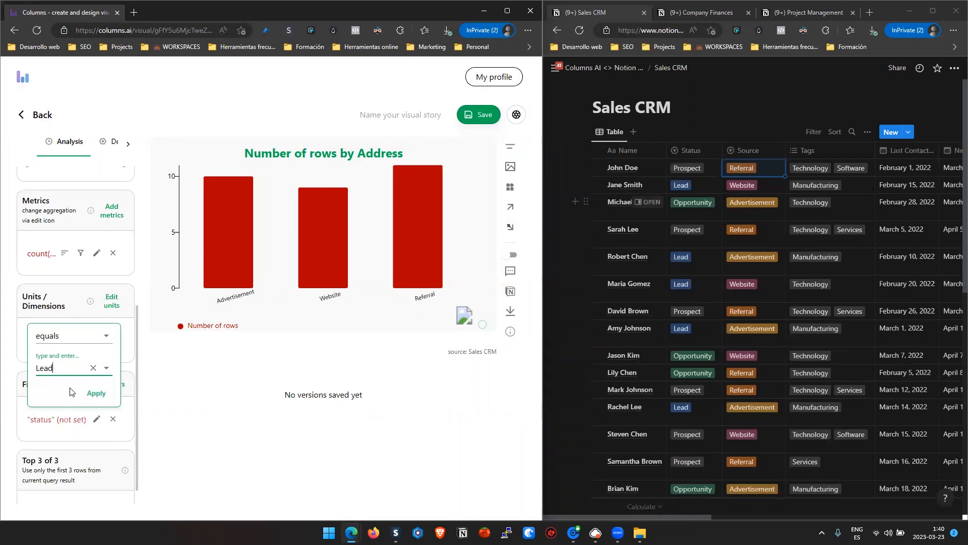
left_click(96, 394)
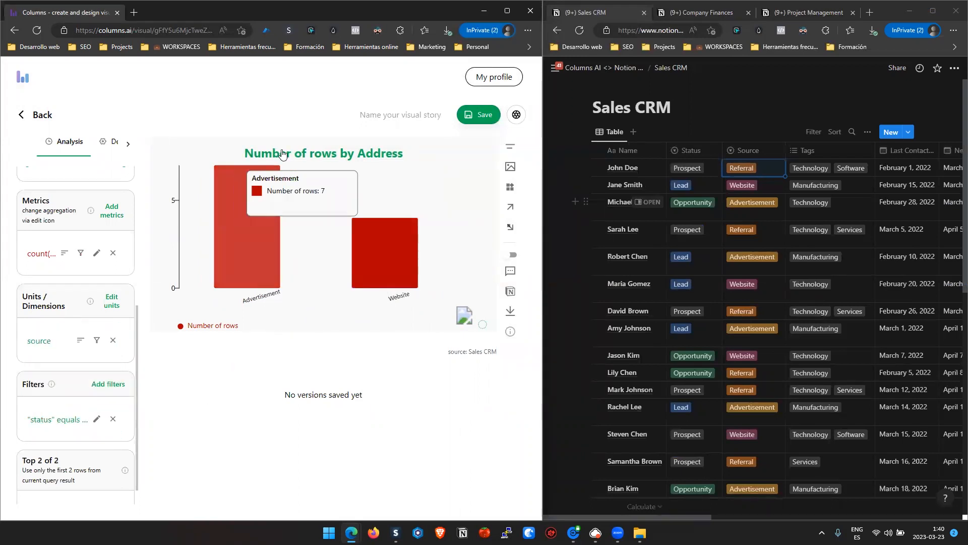
- Replace the chart title text with "Number prospects by source" in the design settings
left_click(112, 141)
scroll(80, 243, "up", 3)
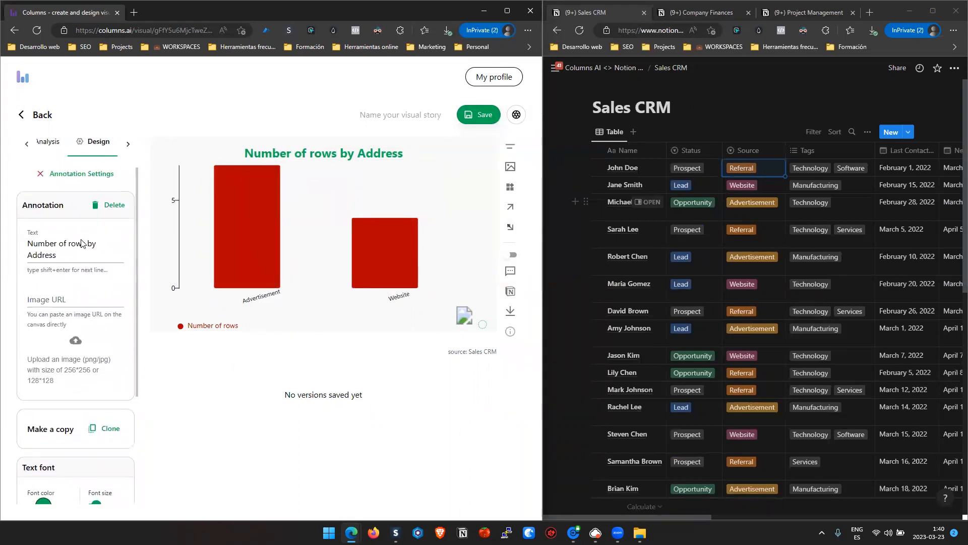
left_click(70, 249)
key("ctrl+a")
type("Number prospects by source")
- Adjust the title's font size, move it to the chart's upper-right corner, and close the annotation settings
scroll(96, 352, "down", 3)
left_click_drag(96, 350, 96, 351)
left_click_drag(332, 154, 418, 154)
scroll(54, 186, "up", 3)
left_click(55, 175)
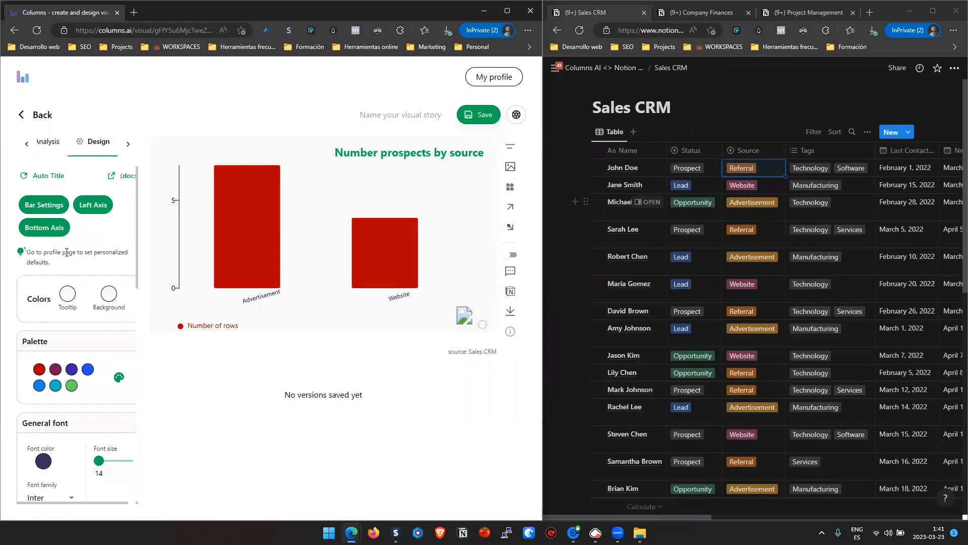
- Apply the preset color palette that starts with tan, yellow and pink to the bar chart
scroll(60, 344, "down", 2)
left_click(120, 277)
left_click(78, 411)
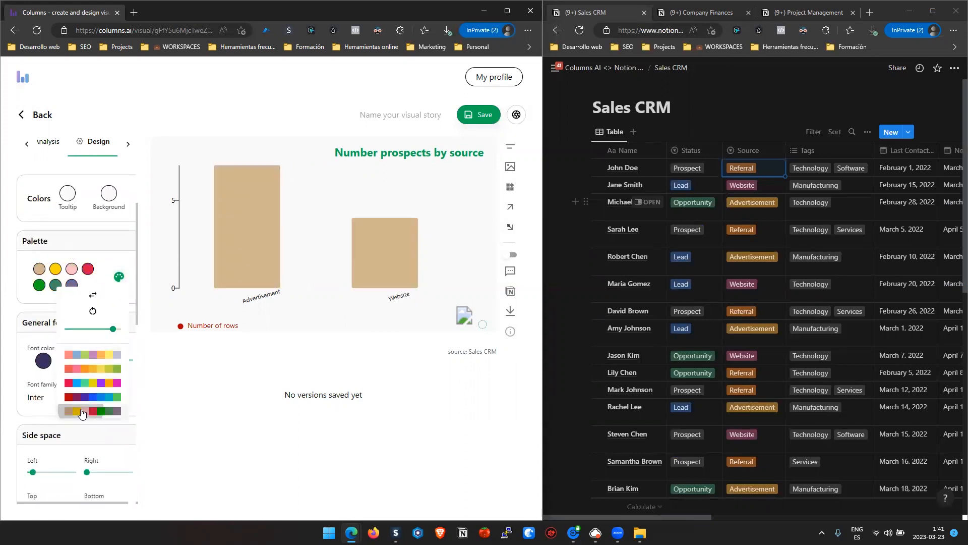
- Recolor the bars with the preset palette starting with red-orange and pink, and place the total widget just below the title
left_click(88, 369)
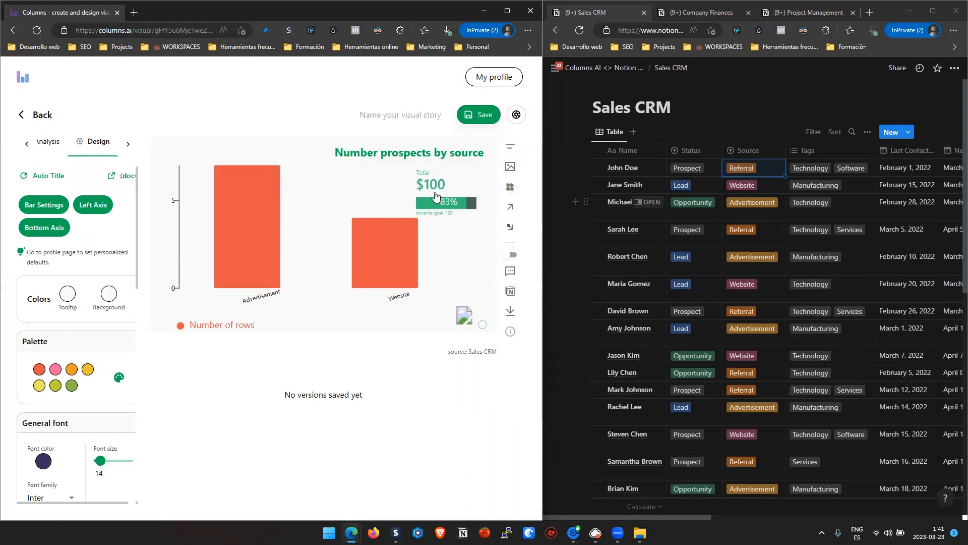
left_click(435, 196)
left_click_drag(426, 191, 448, 179)
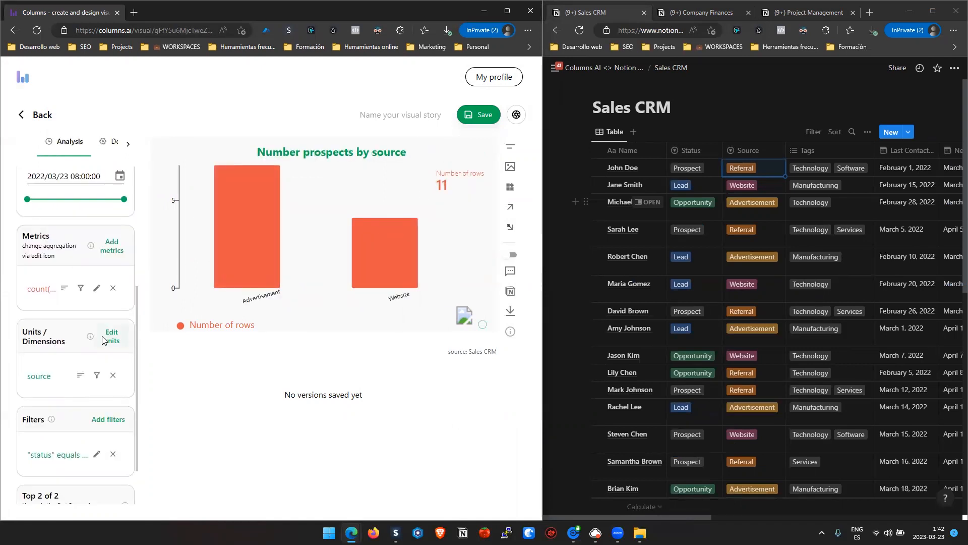
- Try the Pie and Map chart types on the prospects chart, and return it to Bar
scroll(102, 339, "down", 1)
scroll(102, 339, "up", 5)
left_click(80, 281)
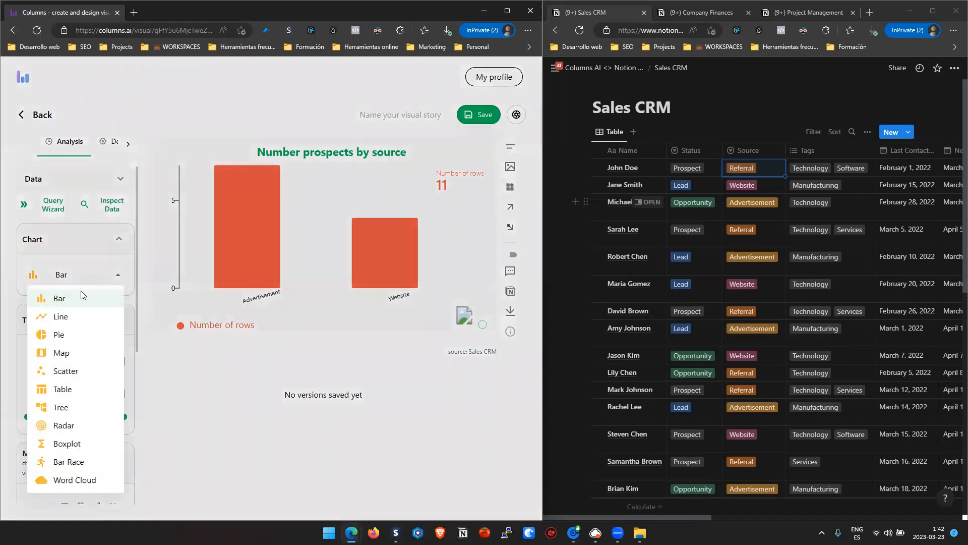
left_click(78, 337)
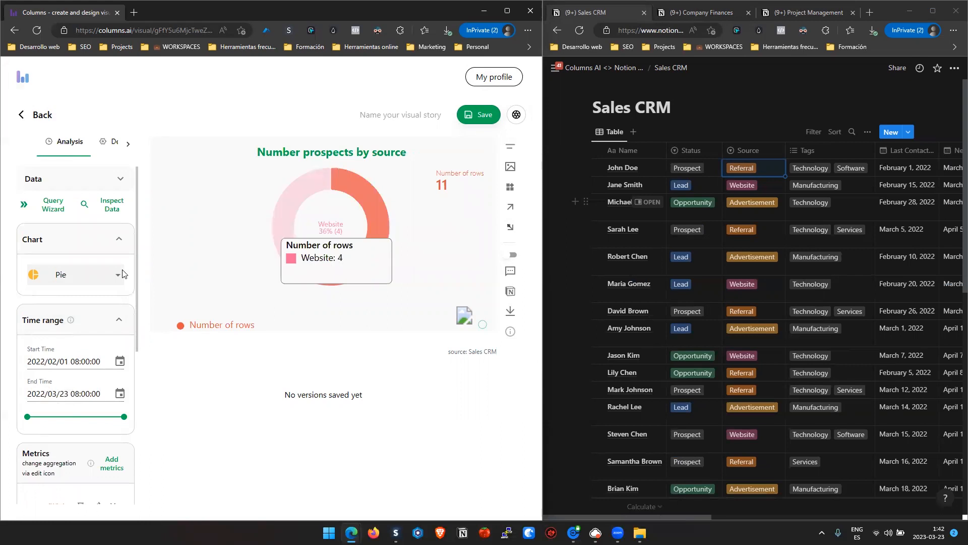
left_click(80, 274)
left_click(76, 353)
left_click(89, 275)
left_click(71, 298)
- Generate the recommended query "state-level Number of rows in a US map" and move the total widget to the map's upper-left corner
left_click(55, 205)
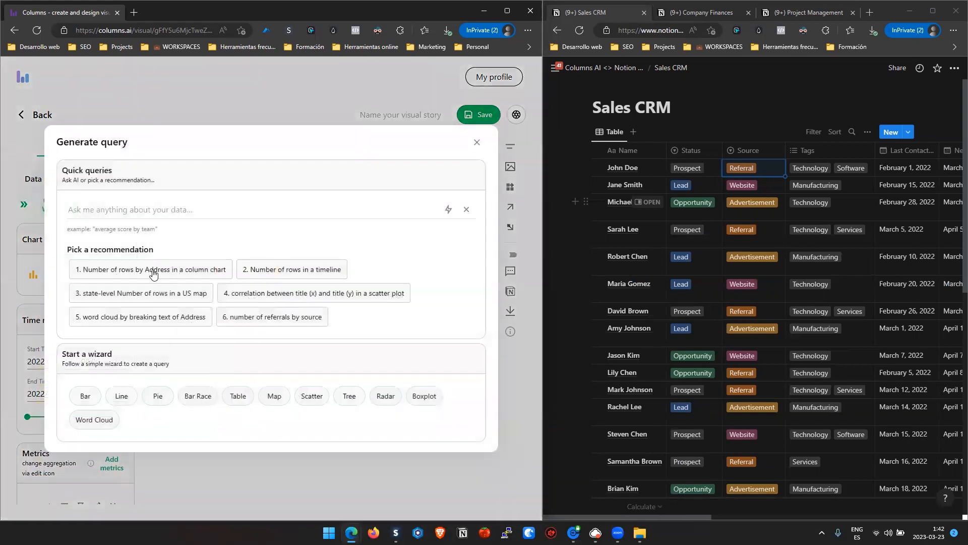
left_click(144, 302)
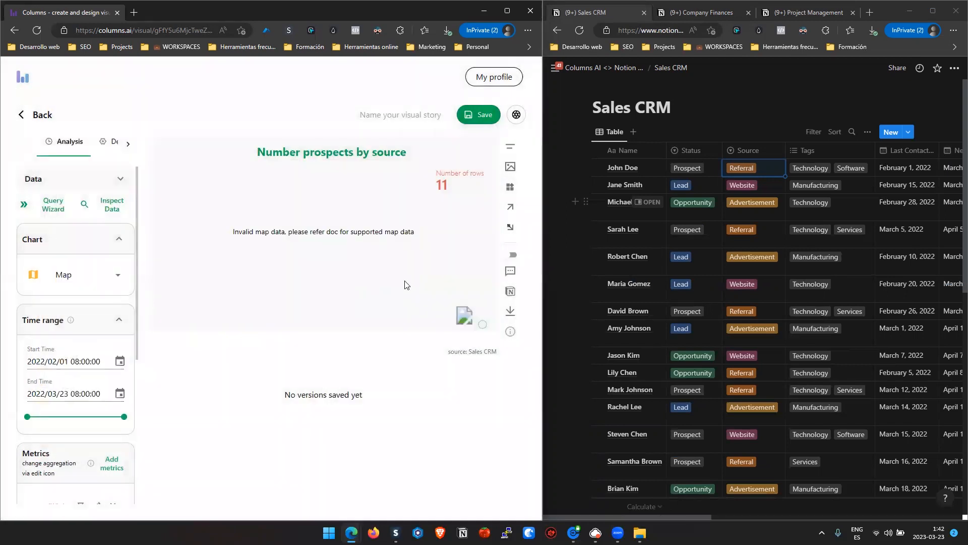
mouse_move(362, 270)
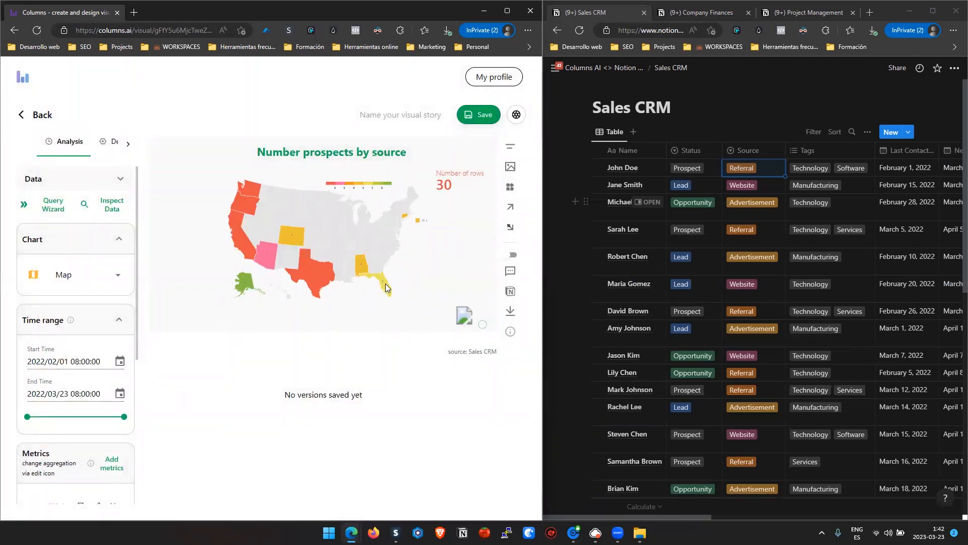
left_click(311, 276)
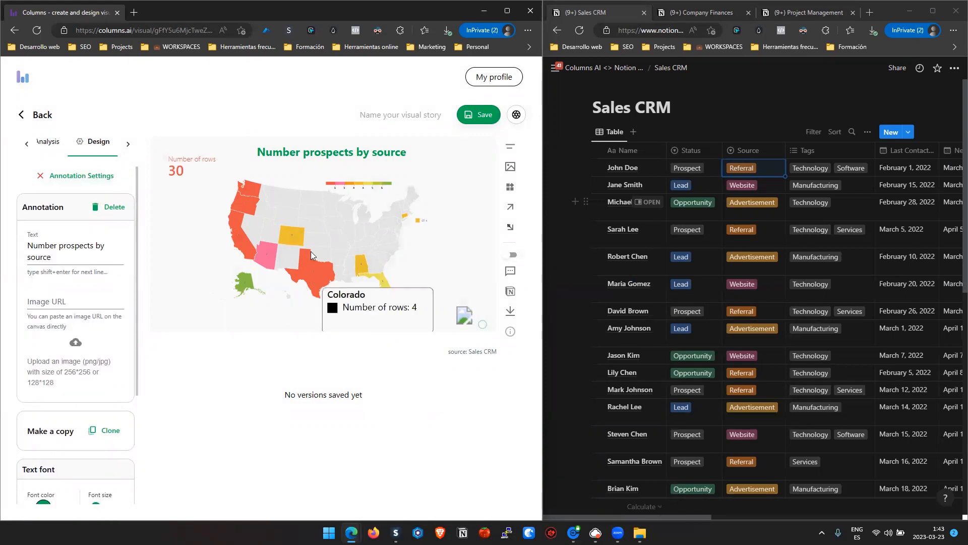
- Share the map back to Notion and view it on the Columns AI <> Notion Visual Stories page in a new tab
left_click(510, 292)
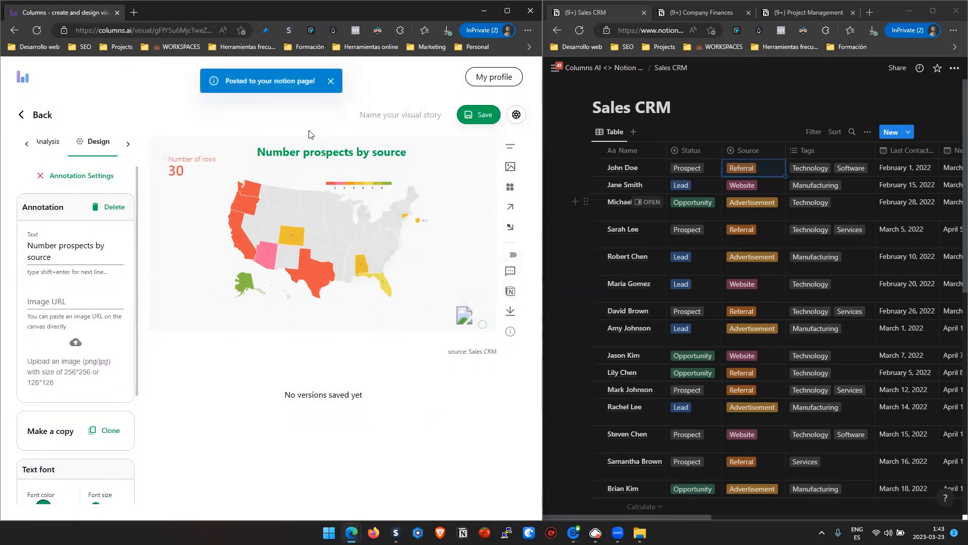
left_click(600, 73)
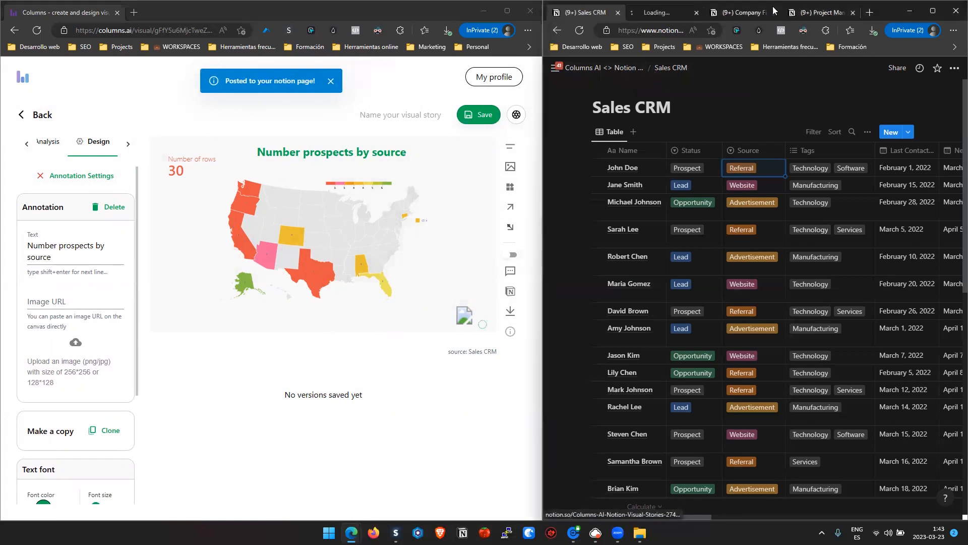
left_click_drag(682, 14, 587, 19)
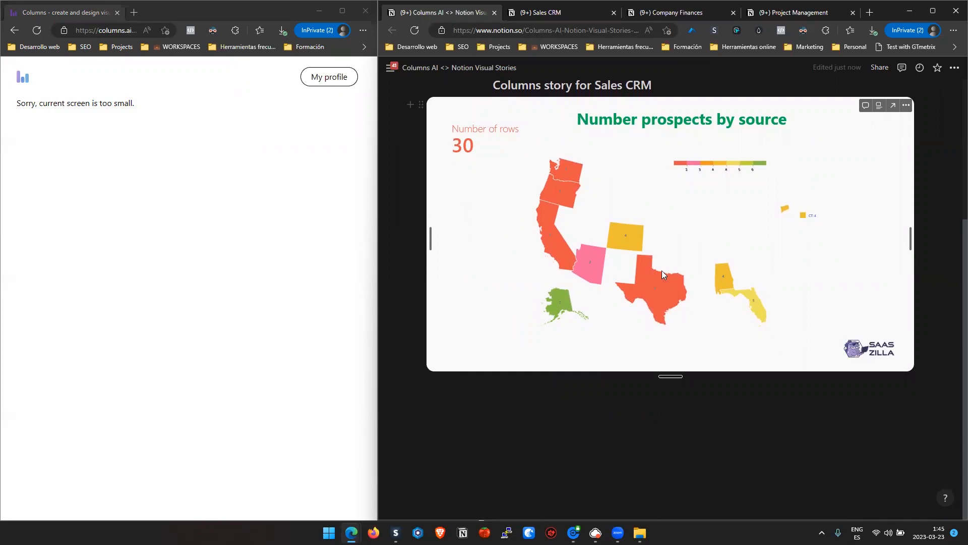
mouse_move(564, 173)
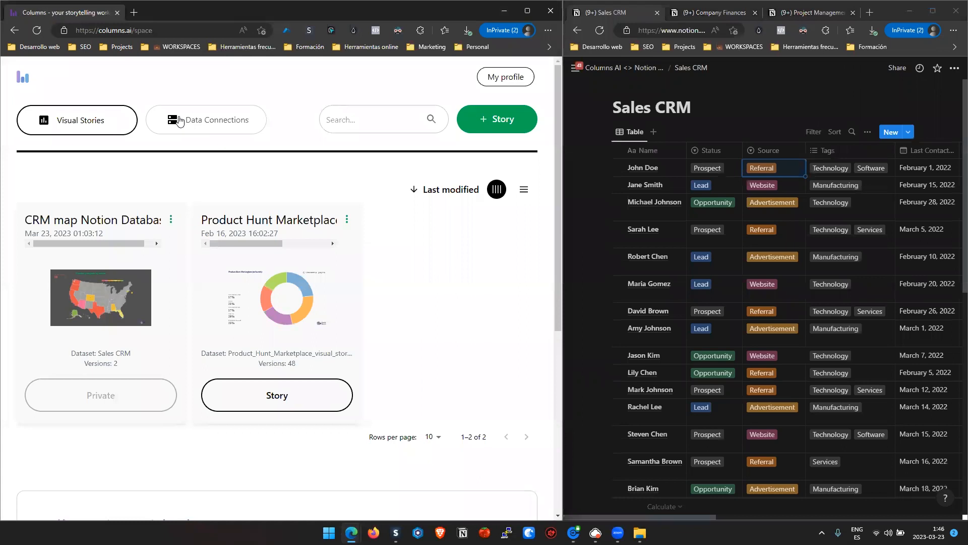
- Visualize the Company Finances dataset and generate a chart from the query "expenses by category"
left_click(173, 119)
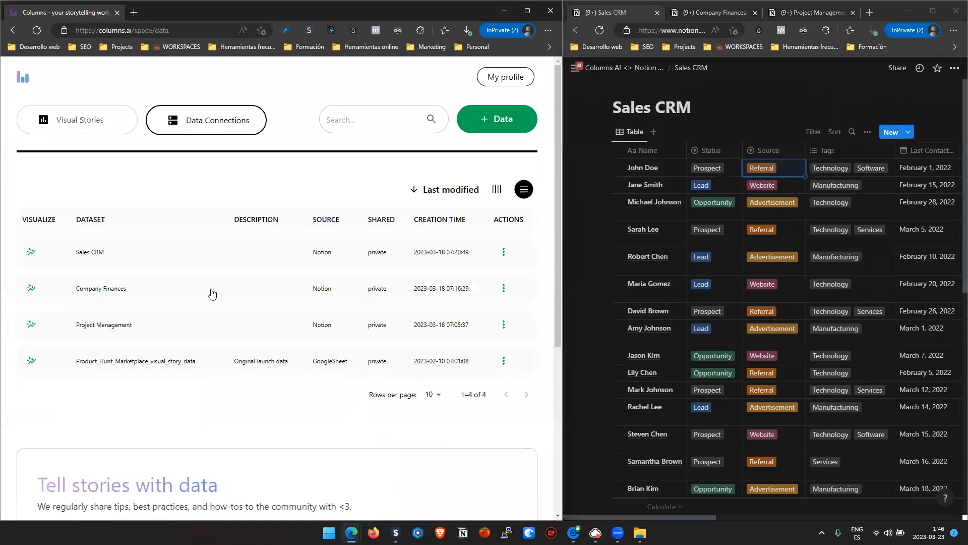
left_click(32, 288)
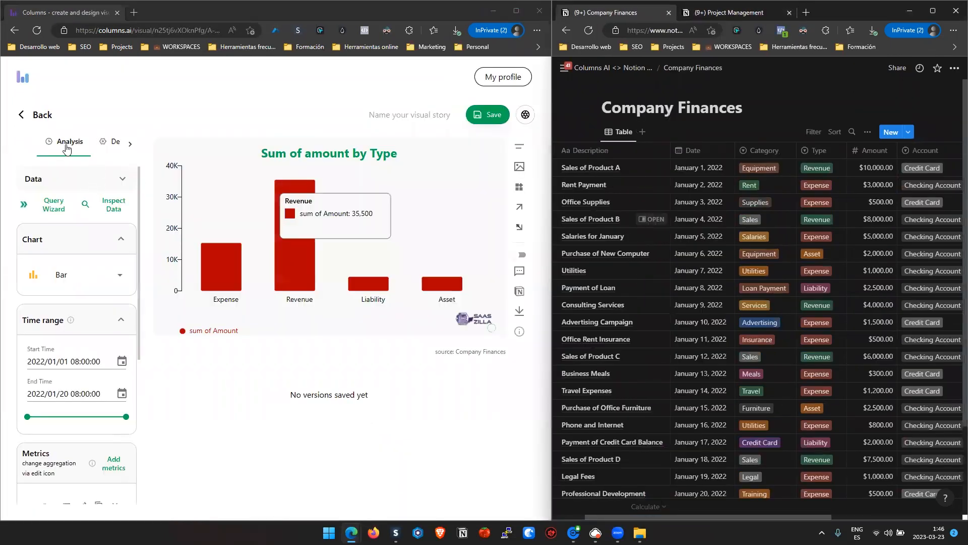
left_click(53, 204)
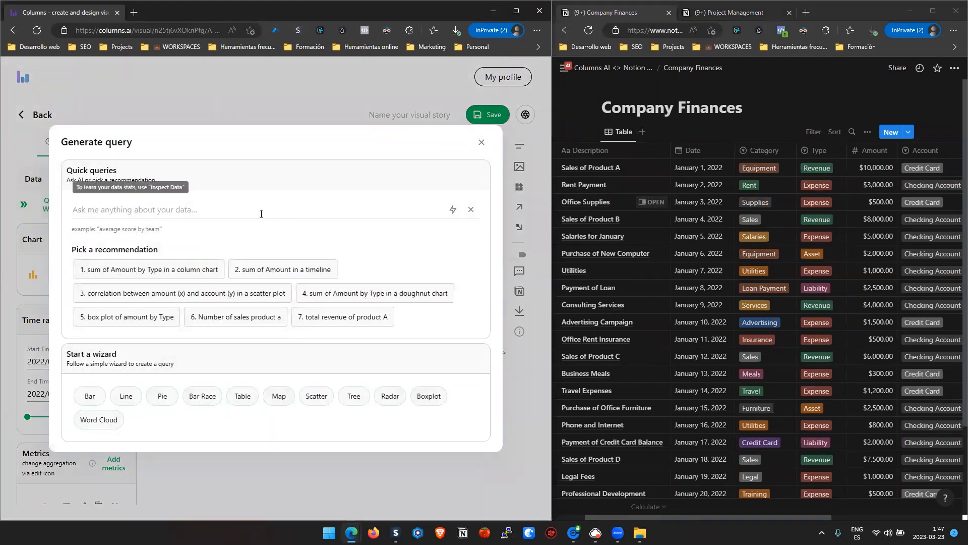
type("expenses by category")
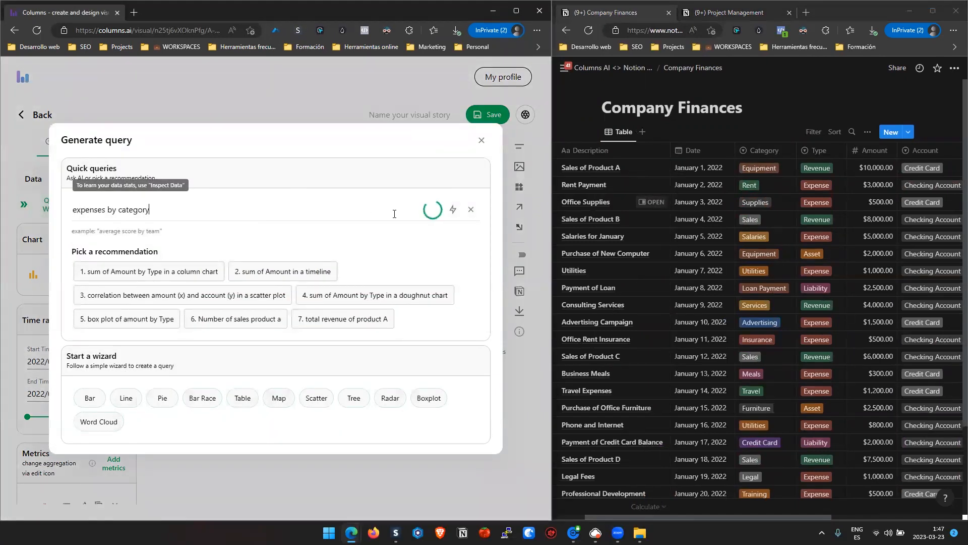
- Add a filter to the finances chart so that type equals Expense
scroll(112, 402, "down", 5)
left_click(109, 384)
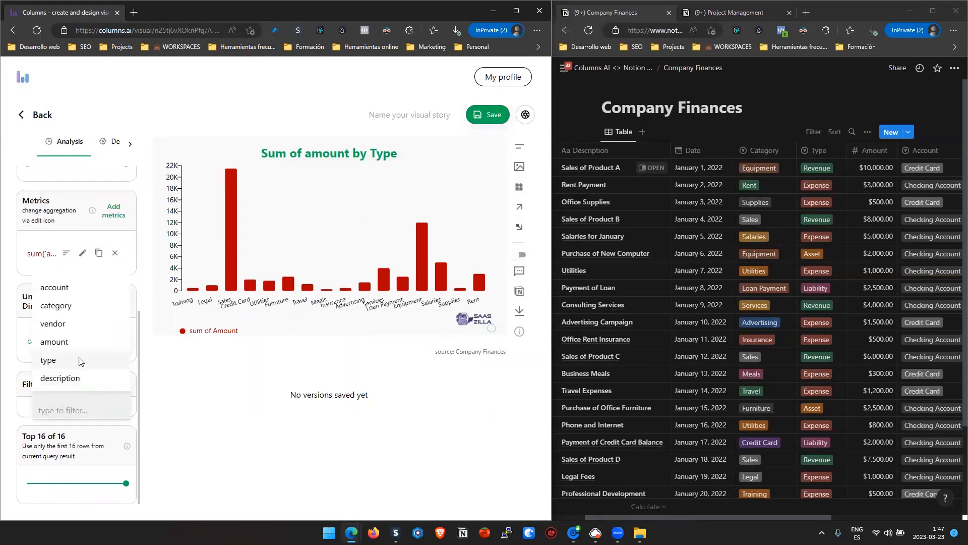
left_click(80, 361)
left_click(98, 421)
left_click(108, 367)
left_click(112, 390)
left_click(98, 393)
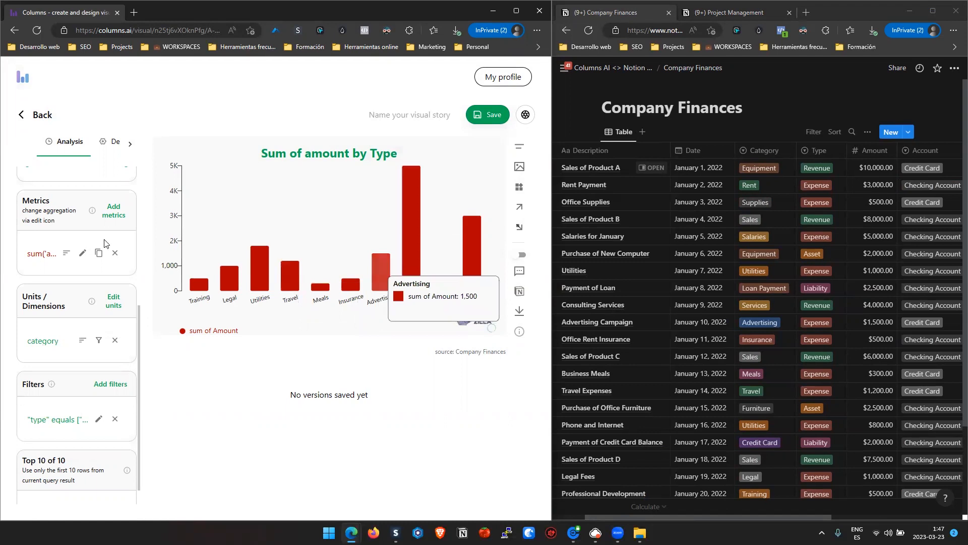
- Change the finances chart to a pie and save it with the title "Expenses by category"
scroll(81, 252, "up", 4)
left_click(78, 225)
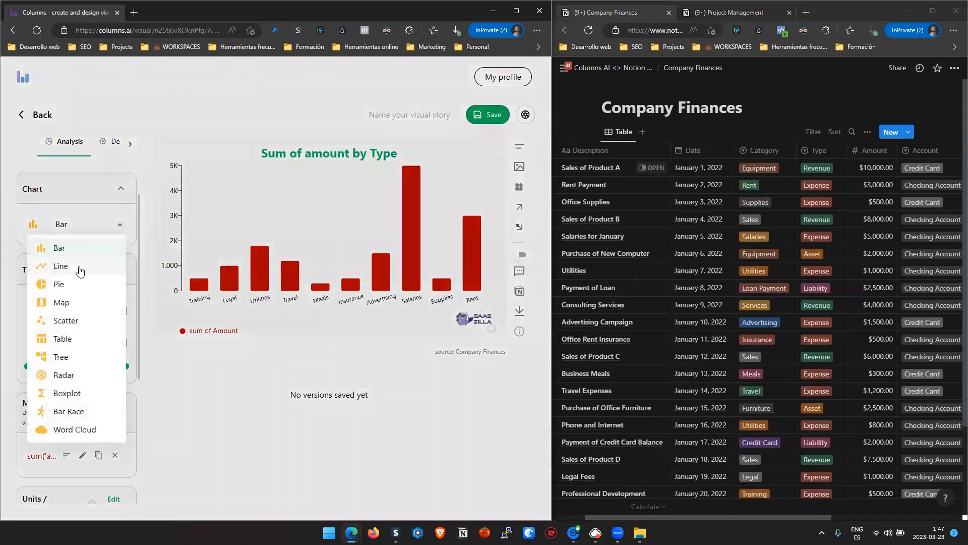
left_click(76, 283)
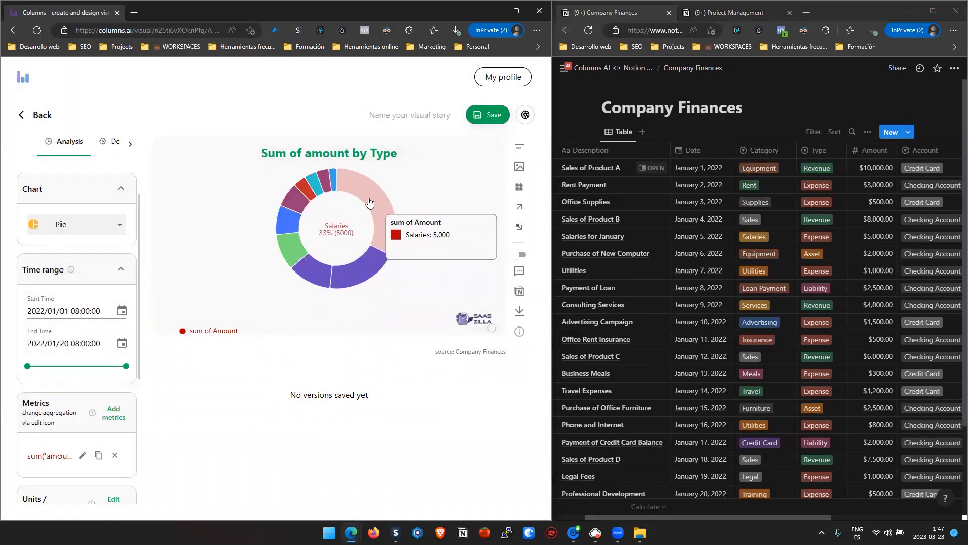
left_click(490, 116)
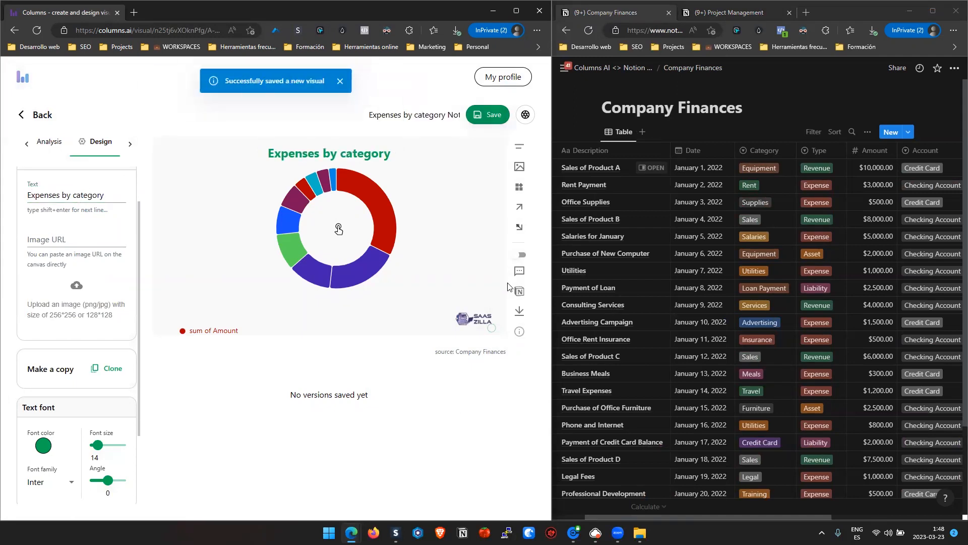
- Share the expenses pie chart back to Notion and inspect its slices on the Visual Stories page
left_click(519, 291)
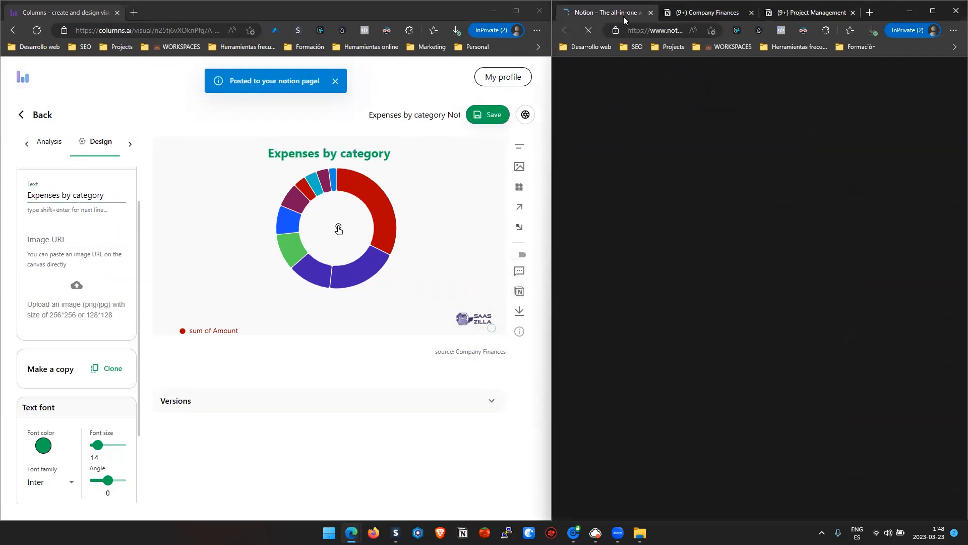
left_click_drag(552, 222, 267, 222)
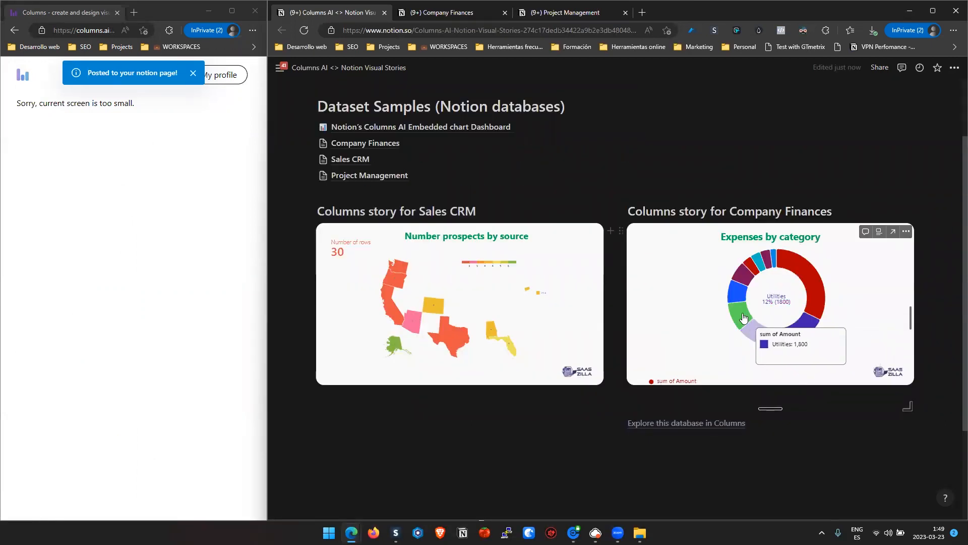
mouse_move(820, 287)
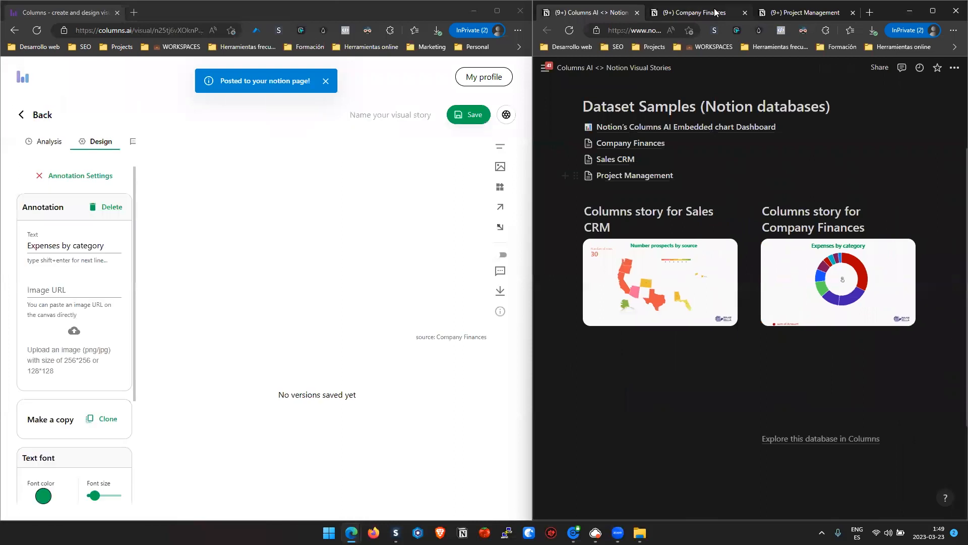
- Bring up the Project Management database in Notion, exit the expenses visual in Columns, and visualize the Project Management dataset
left_click(727, 14)
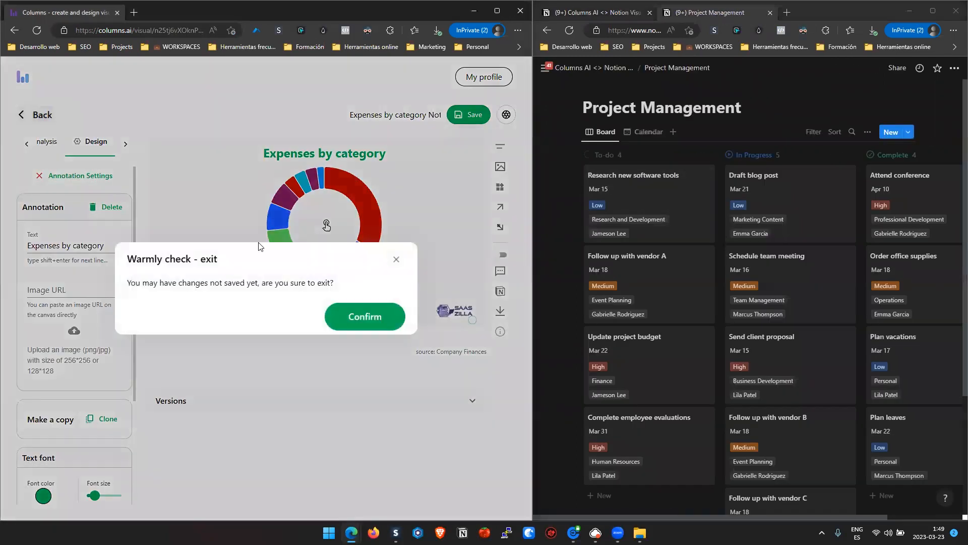
left_click(366, 317)
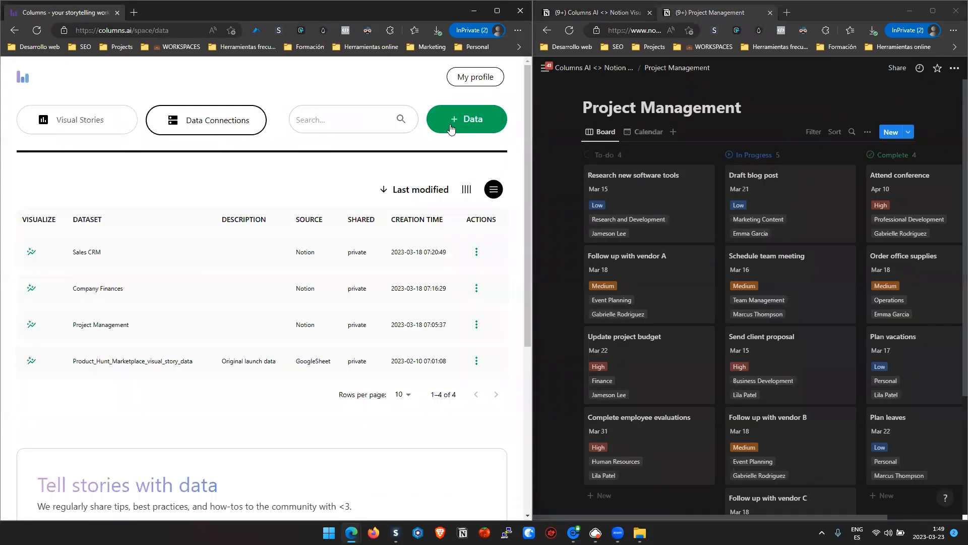
left_click(28, 328)
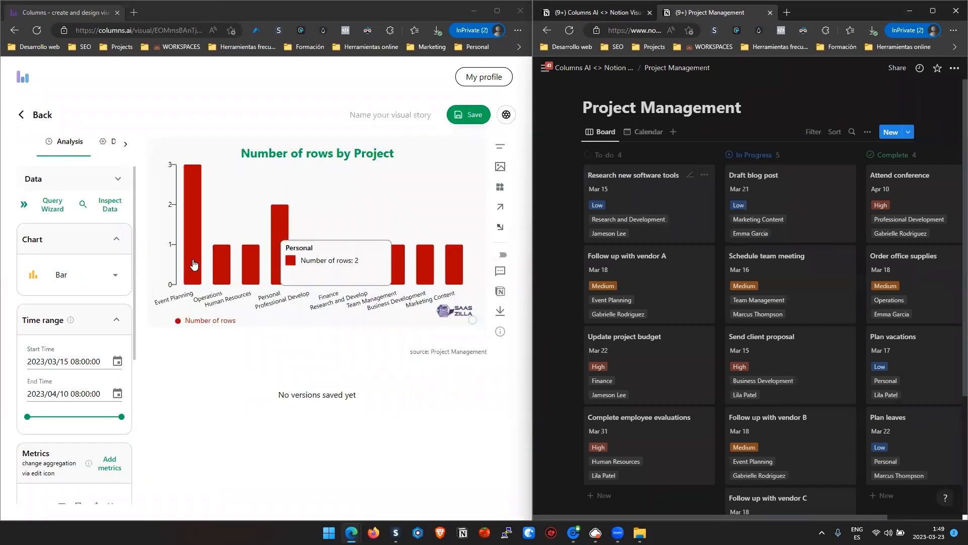
- Generate a project chart from the query "Number of task per project"
left_click(48, 206)
left_click(190, 223)
type("Number of task per project")
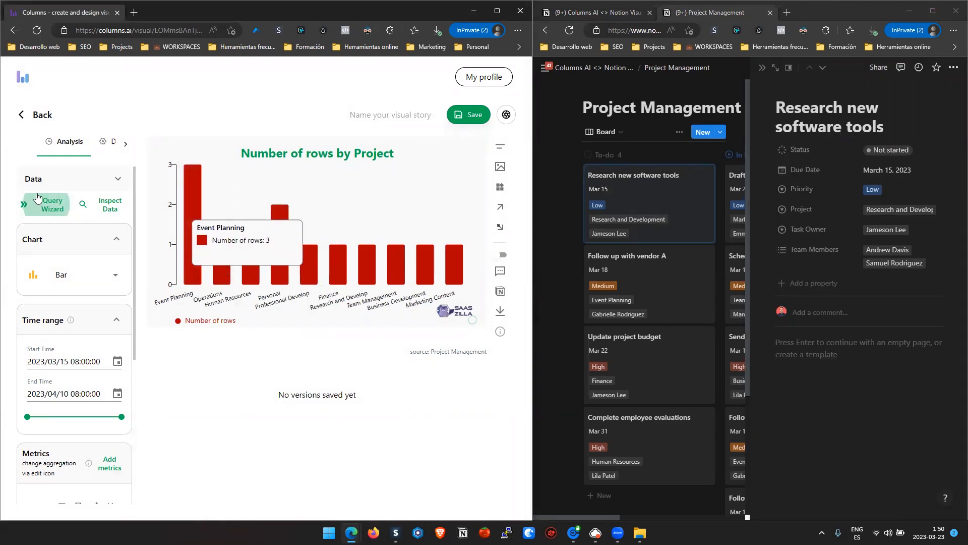
- Generate a new project chart from the query "number of projects per worker"
left_click(42, 202)
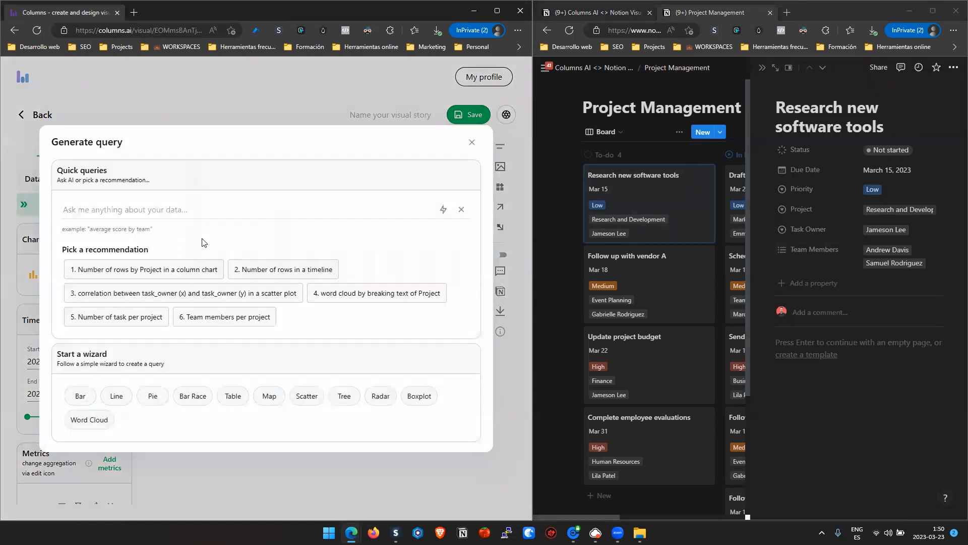
left_click(223, 211)
type("number of projects per worke")
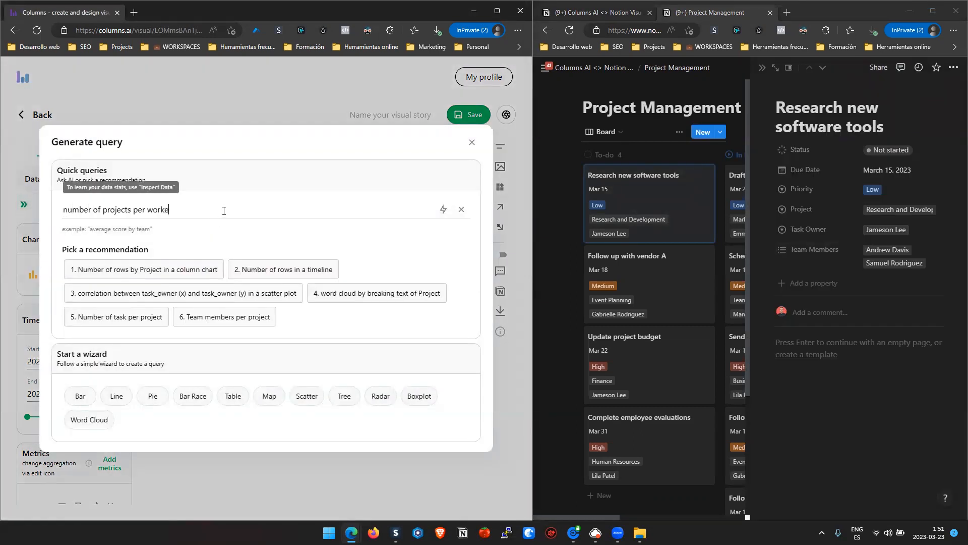
type("r")
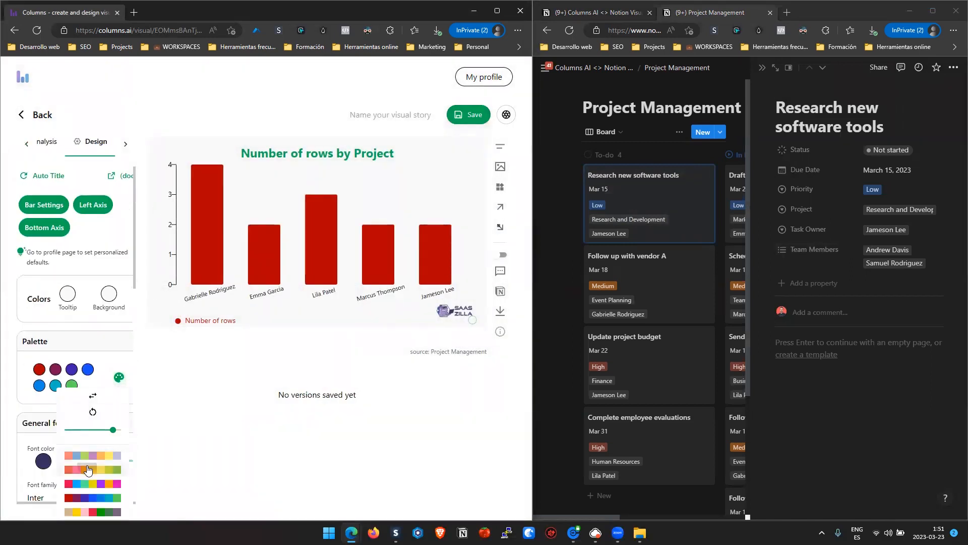
- Apply the red-orange and pink preset palette, and highlight the first bar against a muted pink contrast color on the other bars
left_click(87, 469)
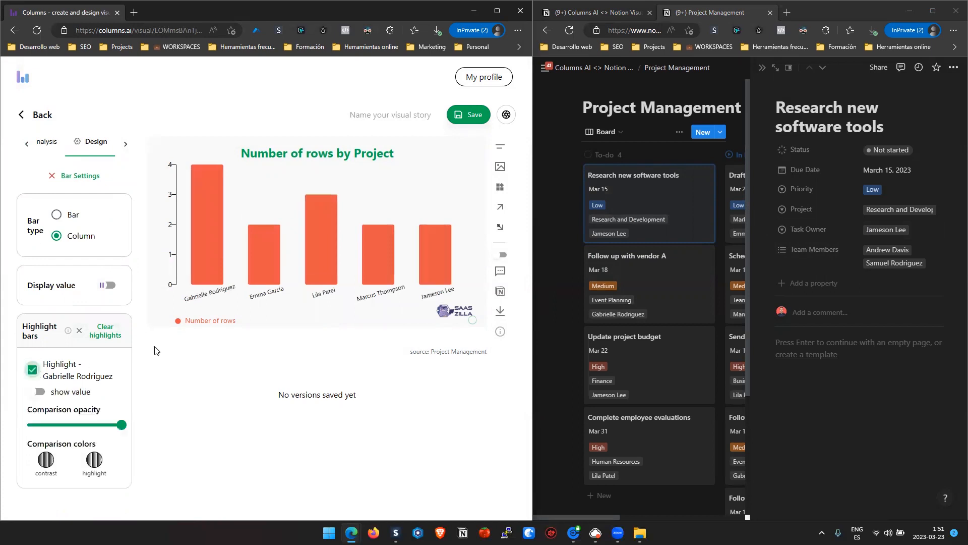
left_click(46, 459)
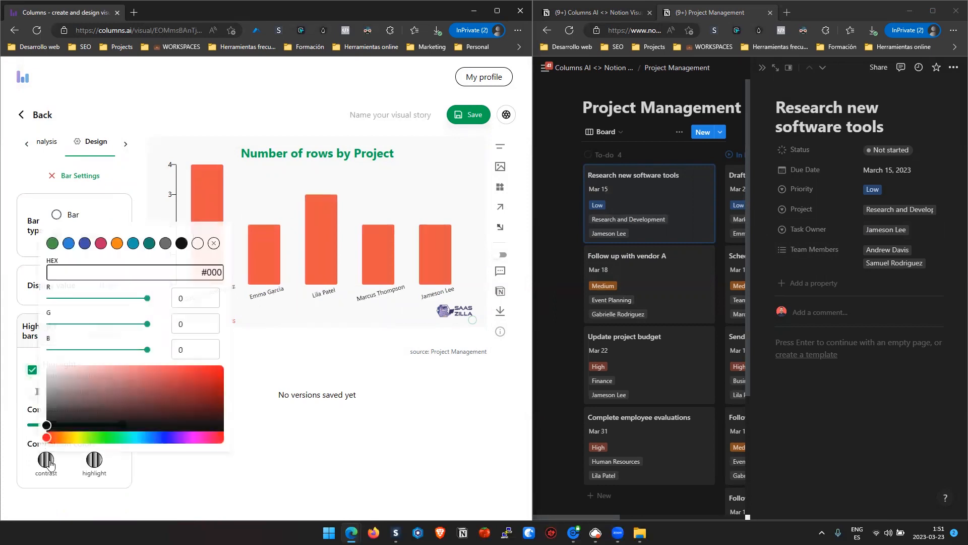
left_click(85, 383)
left_click(339, 410)
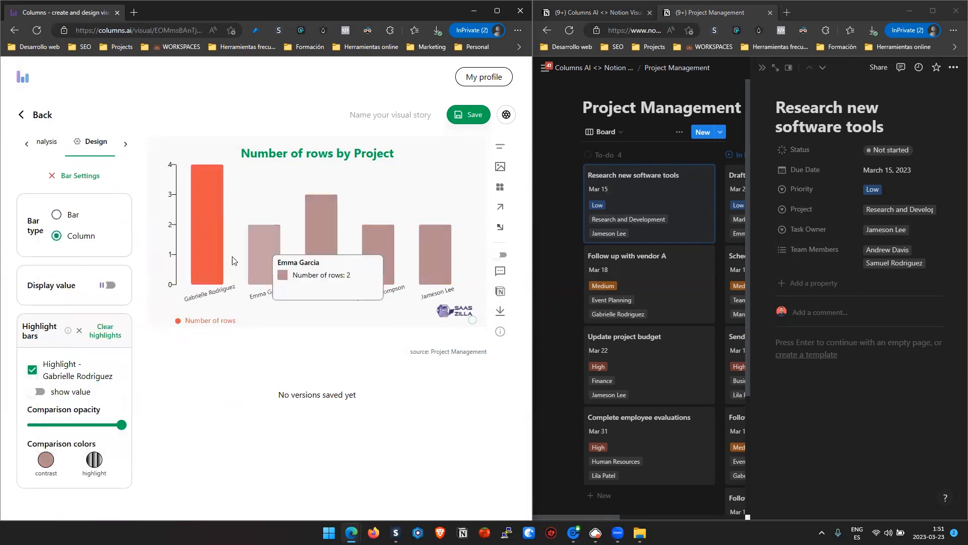
- Highlight the last bar as well and set the highlight color to green #0aff9b
left_click(437, 259)
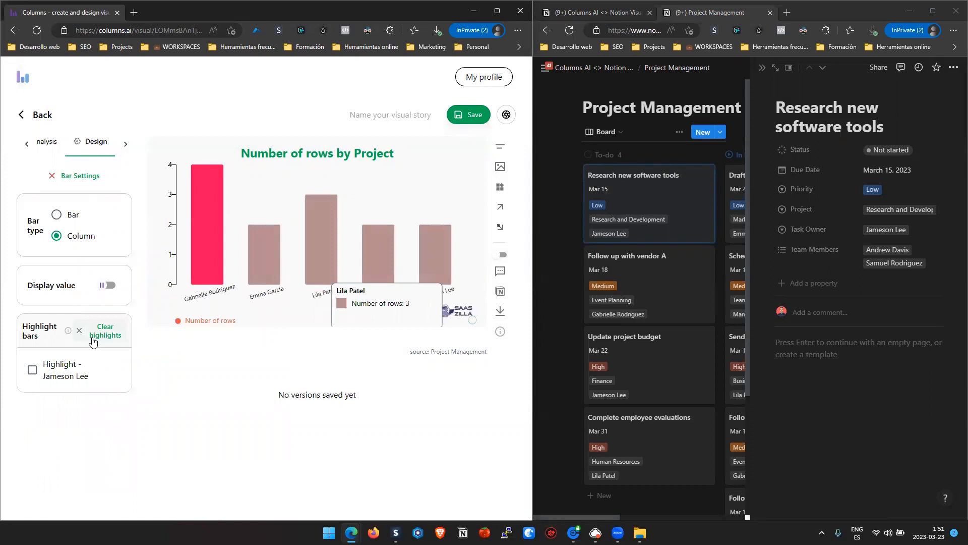
left_click(51, 378)
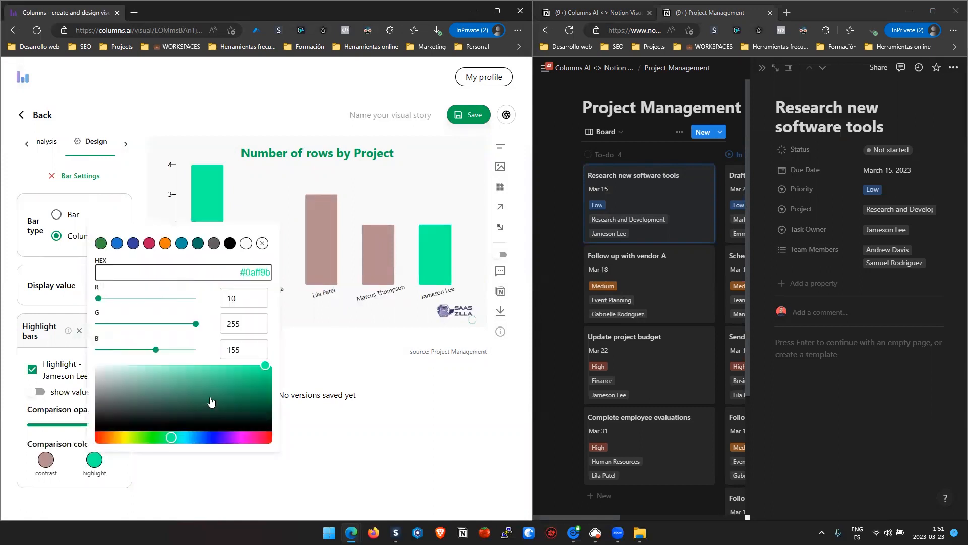
- Darken the highlight color to a deep green and increase the chart's left side space to make room for the number widget
left_click(236, 391)
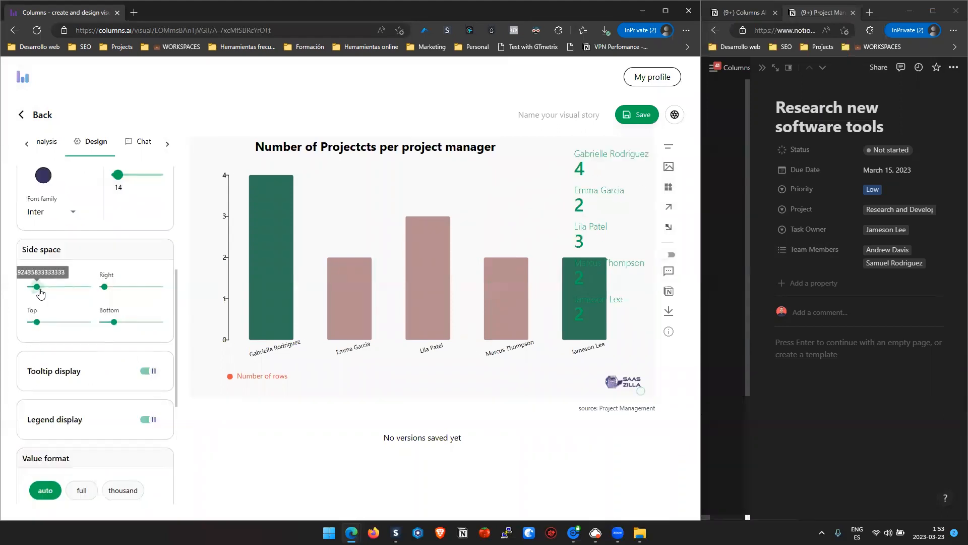
left_click_drag(41, 293, 62, 295)
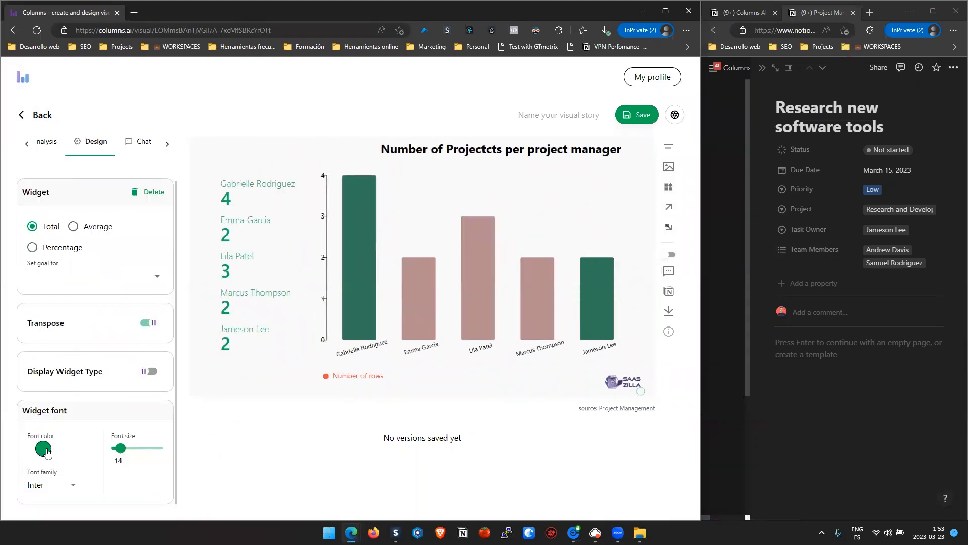
- Set the font color of the number widget beside the chart to black #000000
left_click(44, 449)
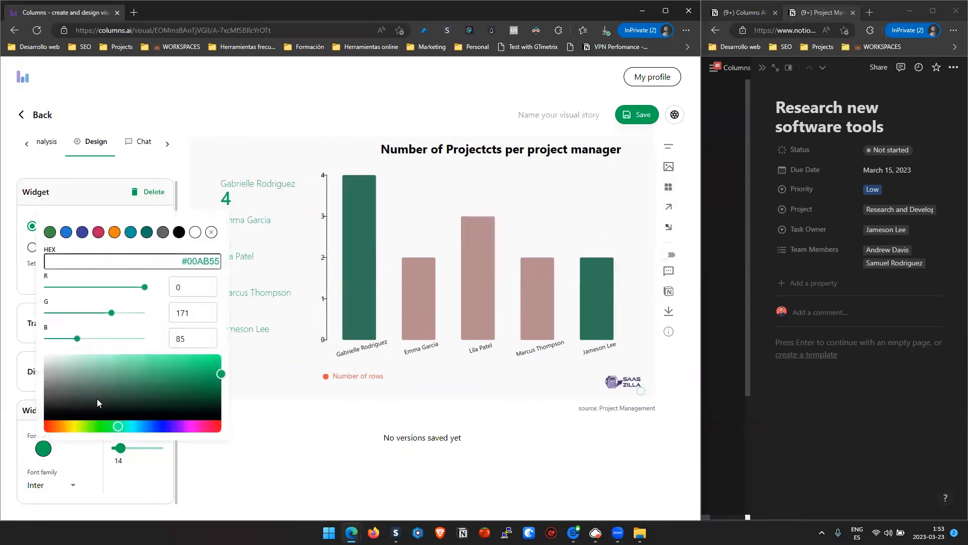
left_click_drag(52, 416, 42, 422)
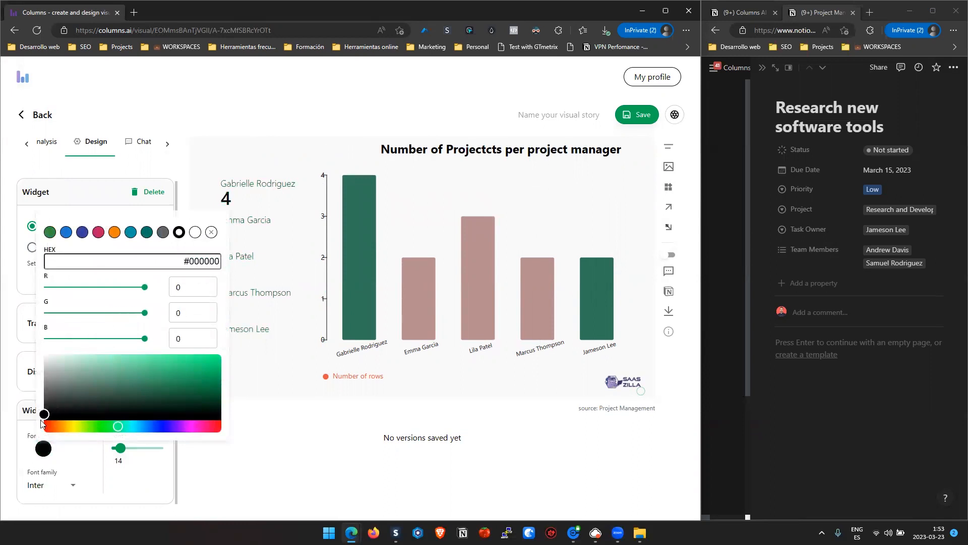
left_click(270, 473)
- Post the finished project manager chart to the Notion page and widen the Notion window to view it there
left_click(669, 291)
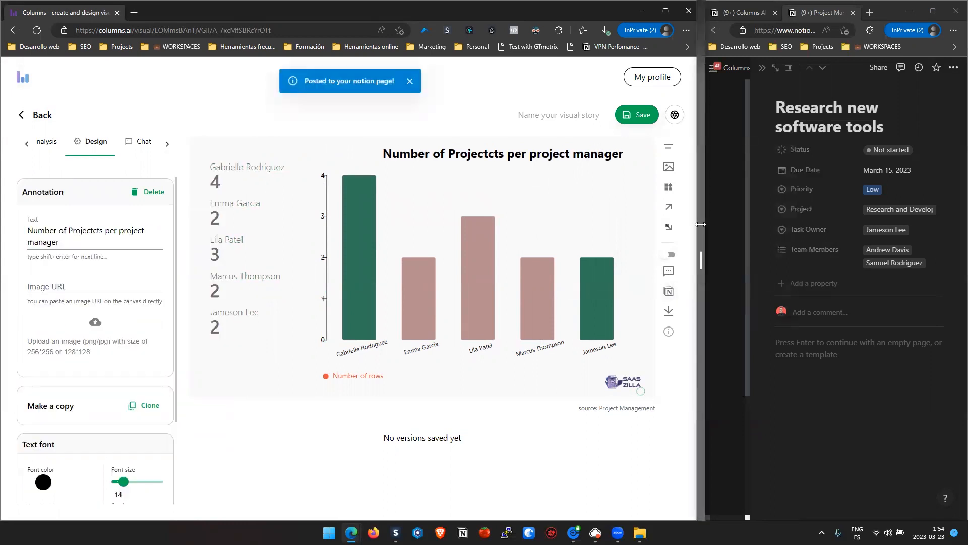
left_click_drag(701, 224, 323, 225)
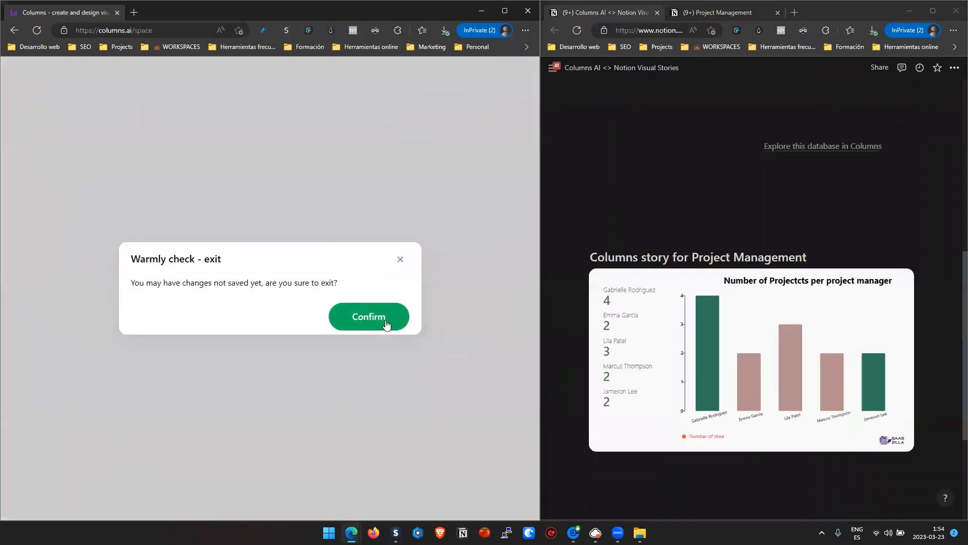
left_click(385, 319)
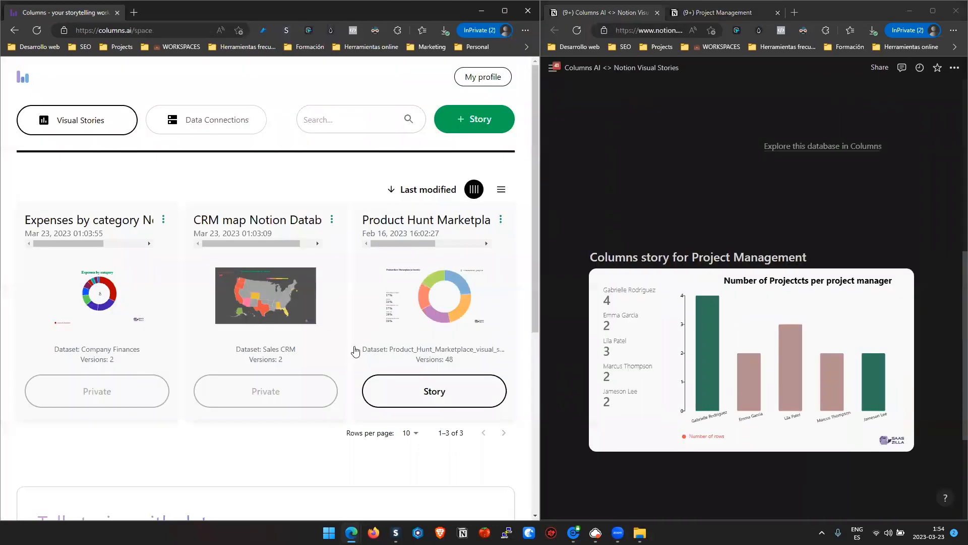
- Schedule an auto update for the CRM map Notion Database story with the interval at 24h
left_click(332, 219)
left_click(353, 296)
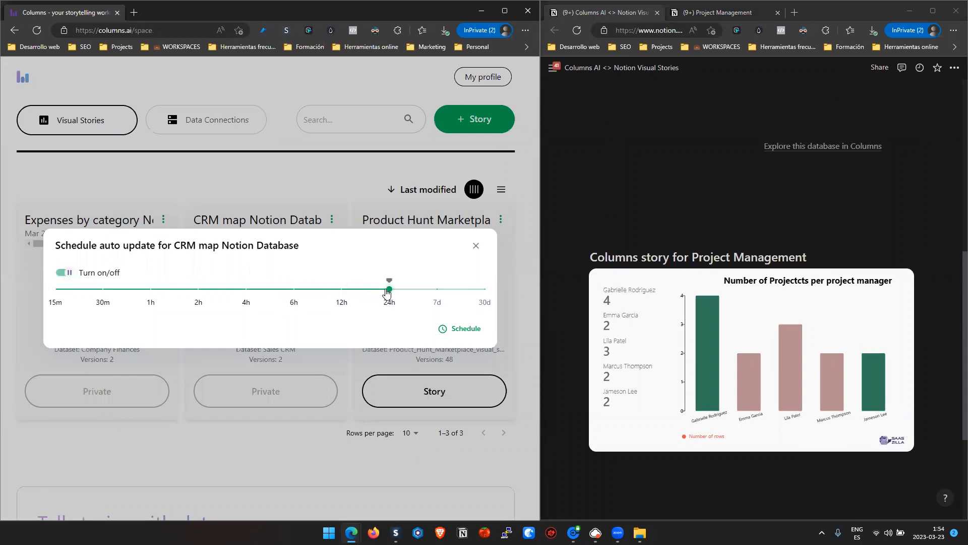
left_click(464, 326)
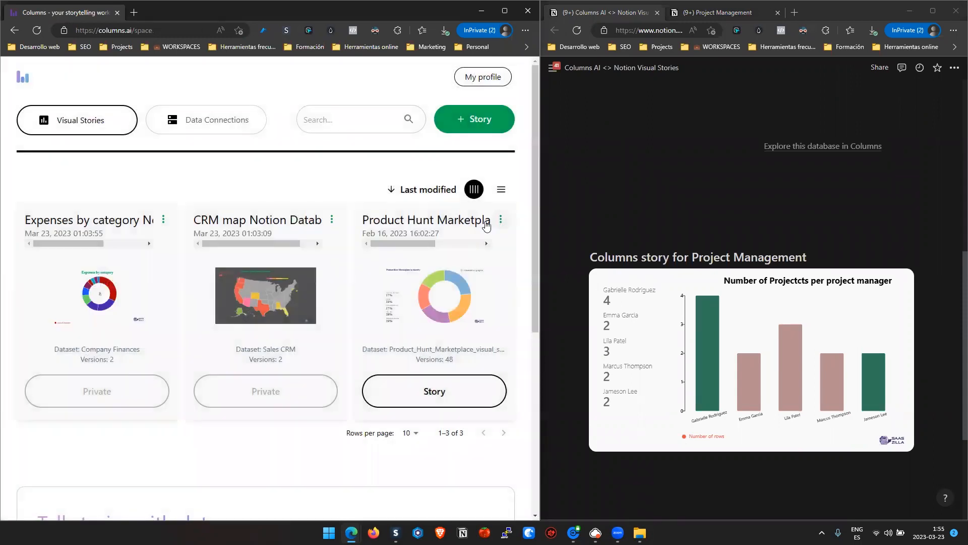